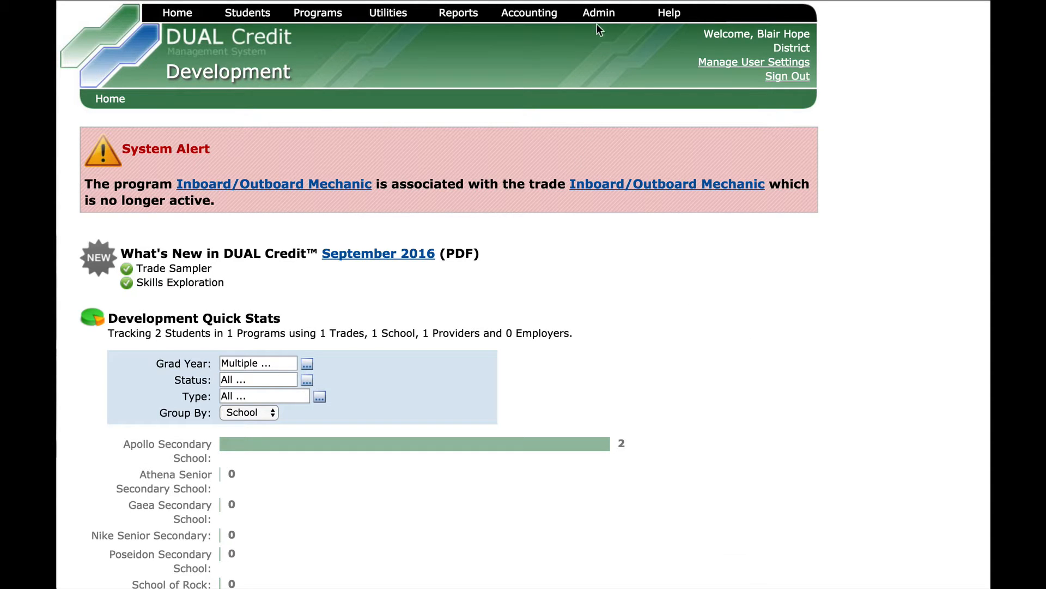
Open the school management list and view the details of Apollo Secondary School, returning to the list without changes.
{"action": "mouse_move", "coordinate": [604, 18]}
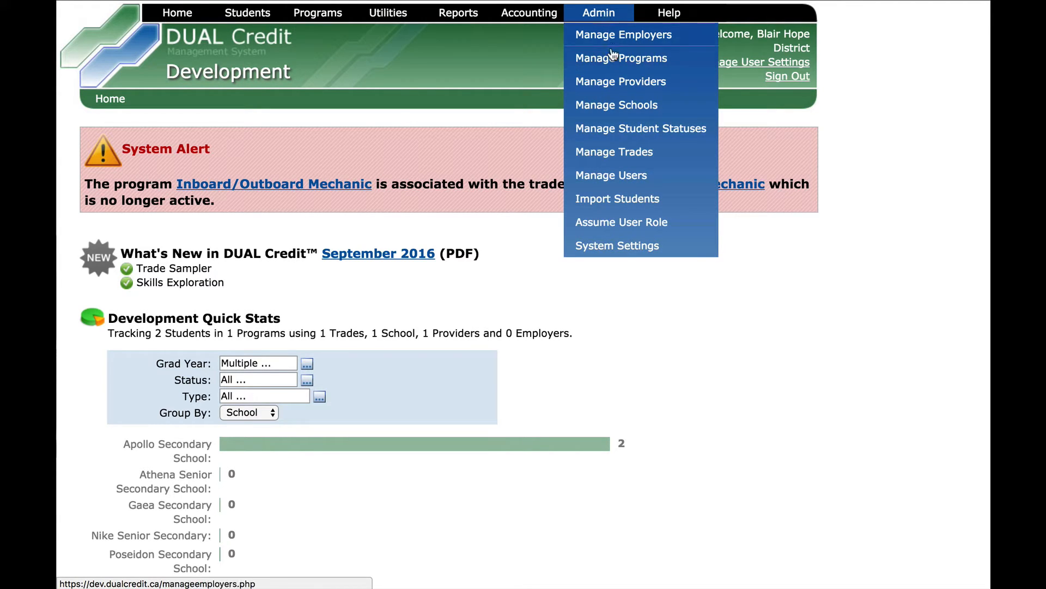
{"action": "left_click", "coordinate": [620, 108]}
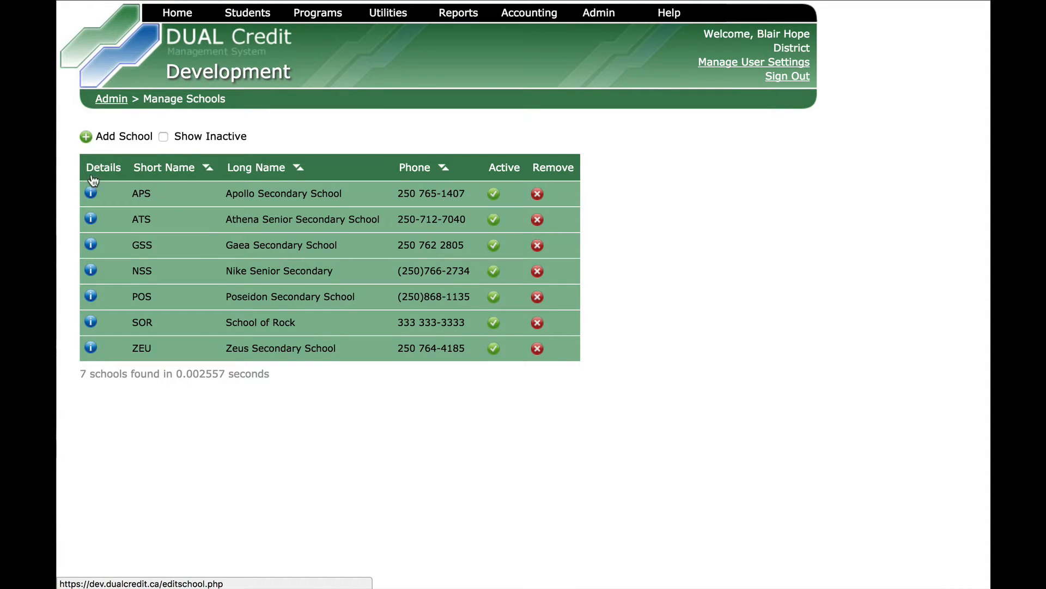
{"action": "left_click", "coordinate": [93, 195]}
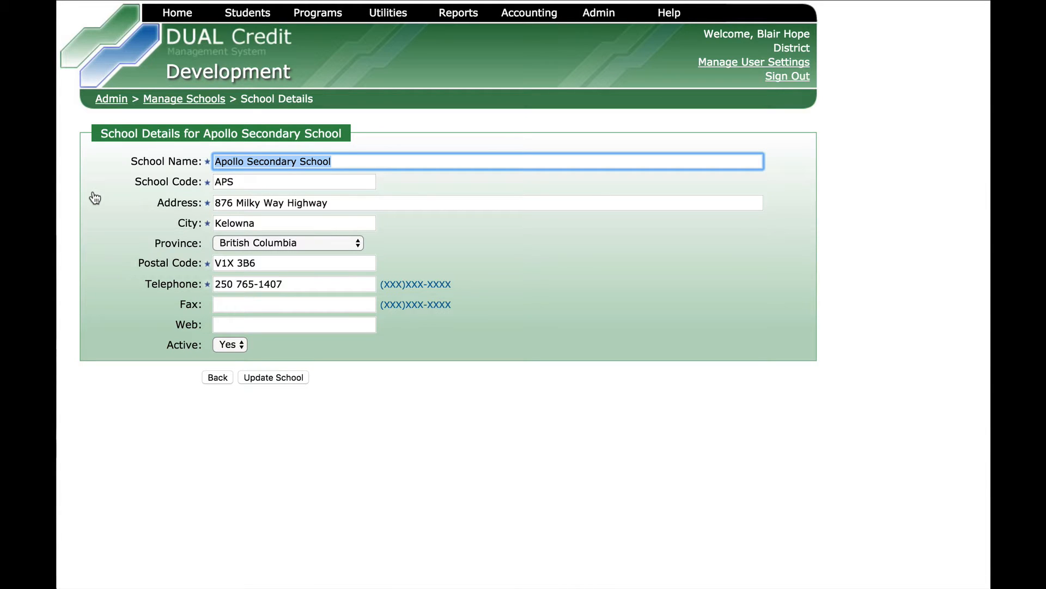
{"action": "left_click", "coordinate": [218, 377]}
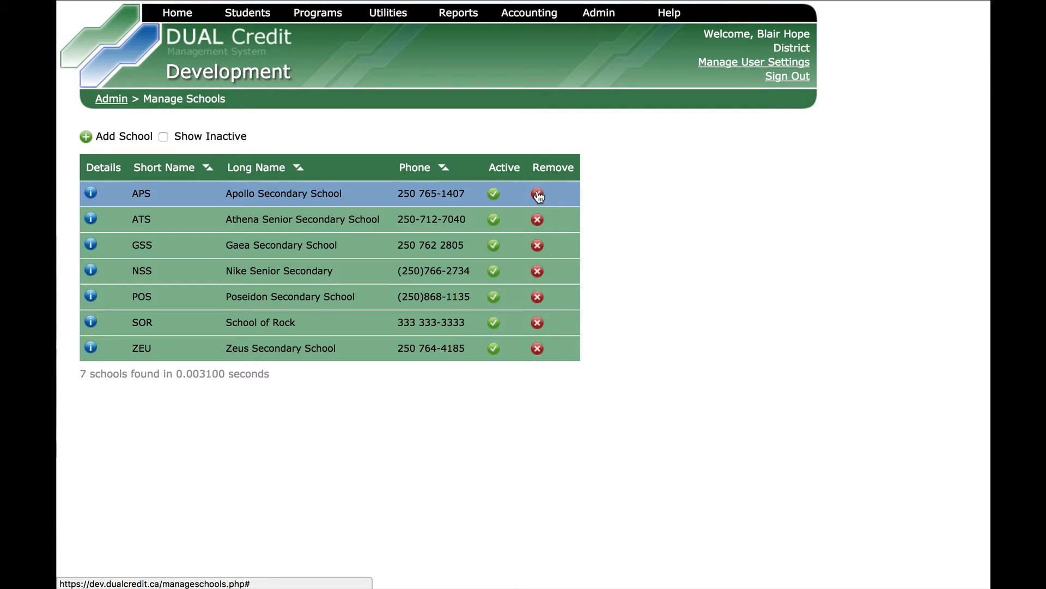
Remove Apollo Secondary School from the schools list and confirm the removal.
{"action": "left_click", "coordinate": [538, 196]}
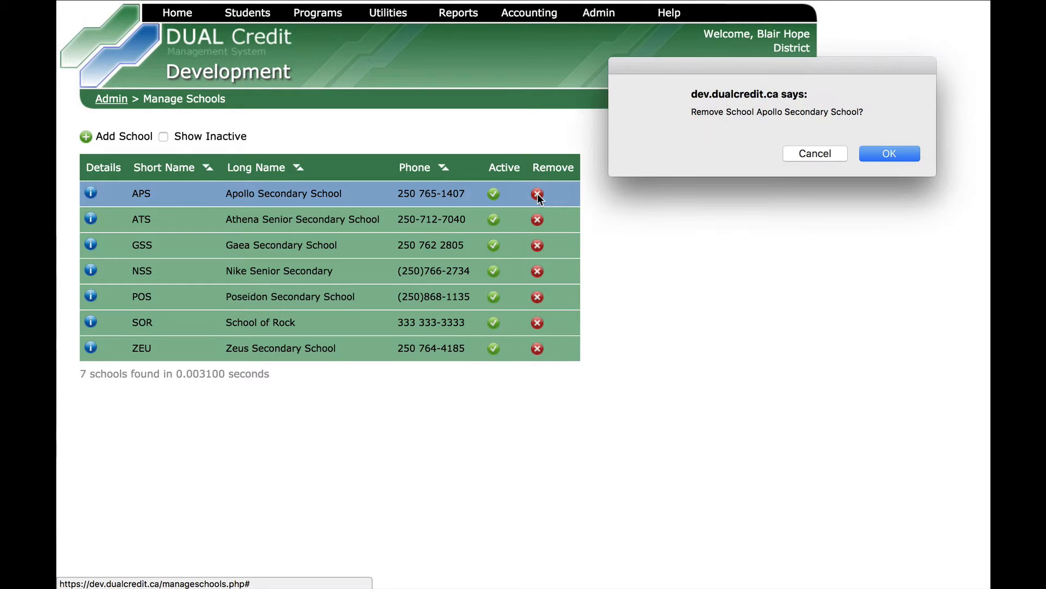
{"action": "left_click_drag", "start_coordinate": [748, 118], "coordinate": [740, 144]}
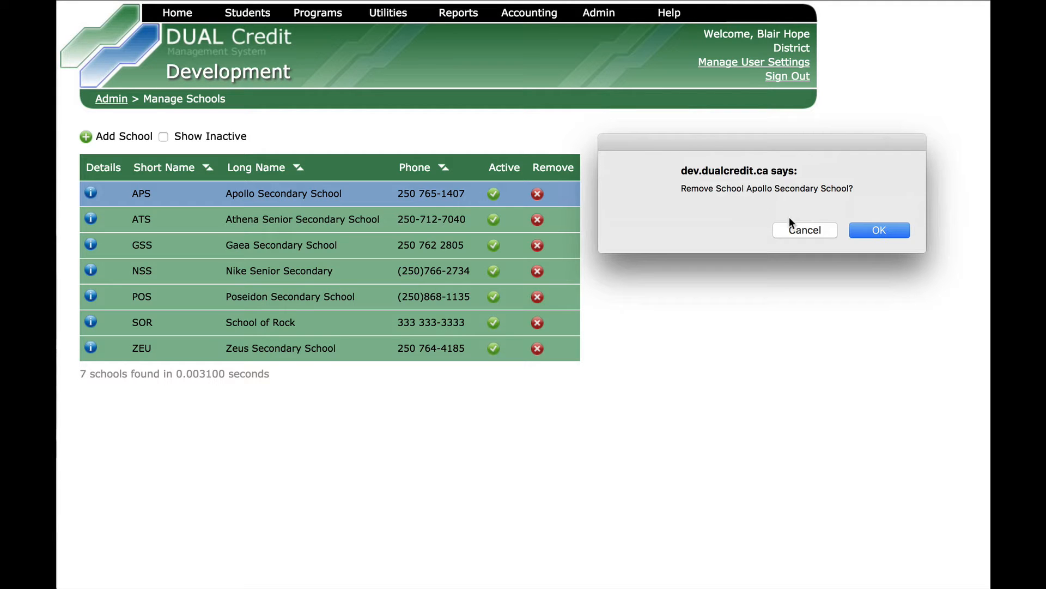
{"action": "left_click", "coordinate": [881, 233]}
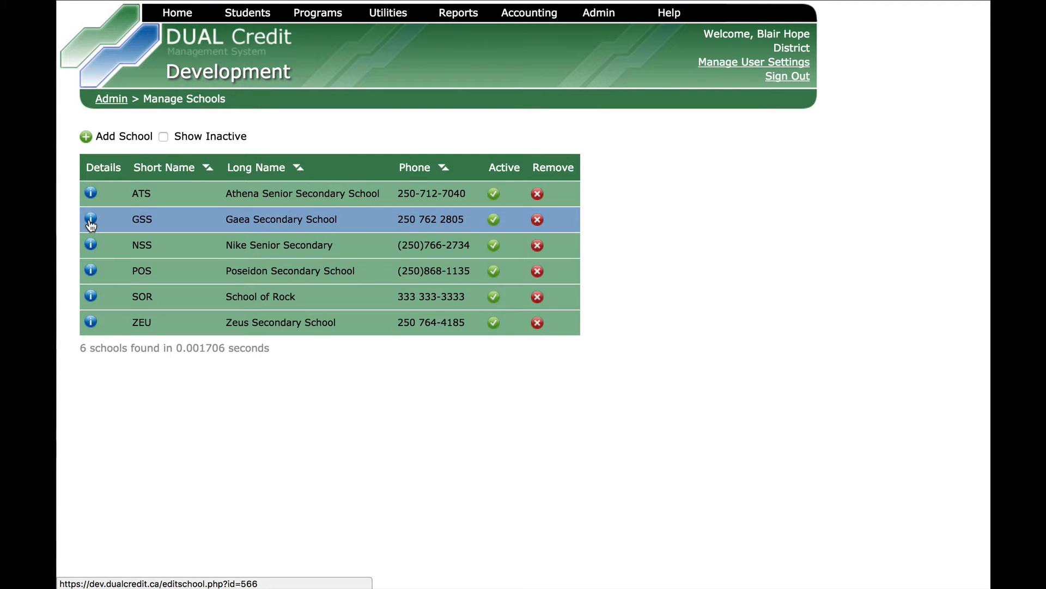
Show inactive schools and reactivate Apollo Secondary School by setting Active to Yes and updating its record.
{"action": "left_click", "coordinate": [163, 137]}
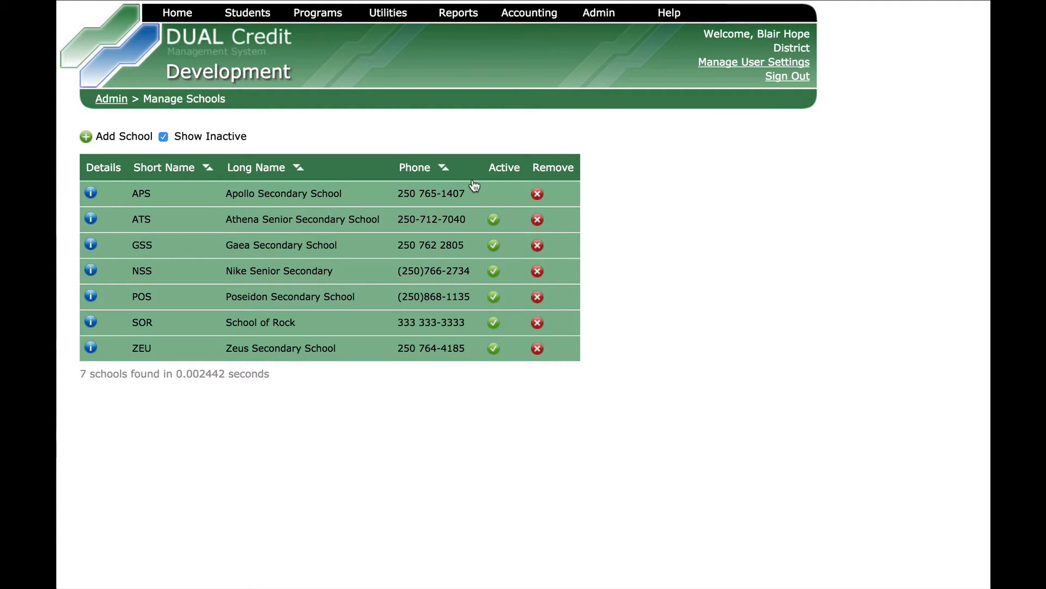
{"action": "left_click", "coordinate": [91, 192]}
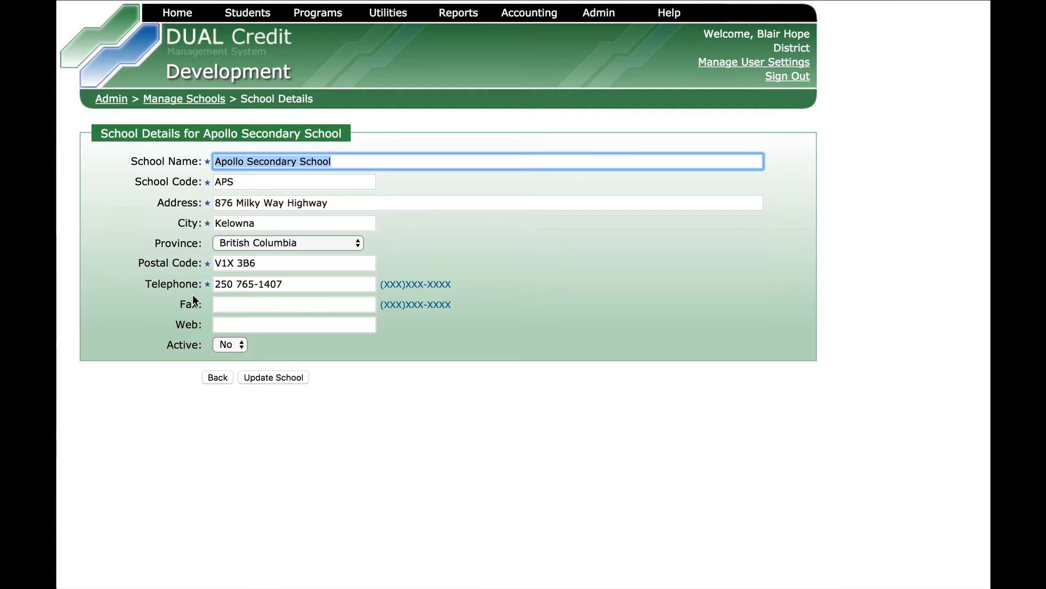
{"action": "left_click", "coordinate": [226, 345]}
{"action": "left_click", "coordinate": [232, 345]}
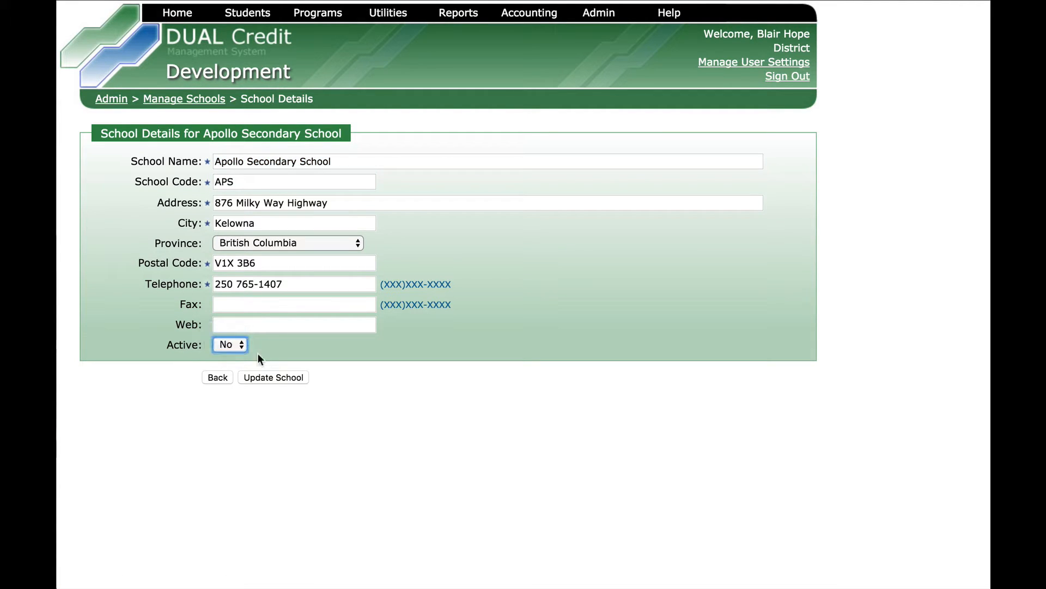
{"action": "left_click", "coordinate": [282, 378]}
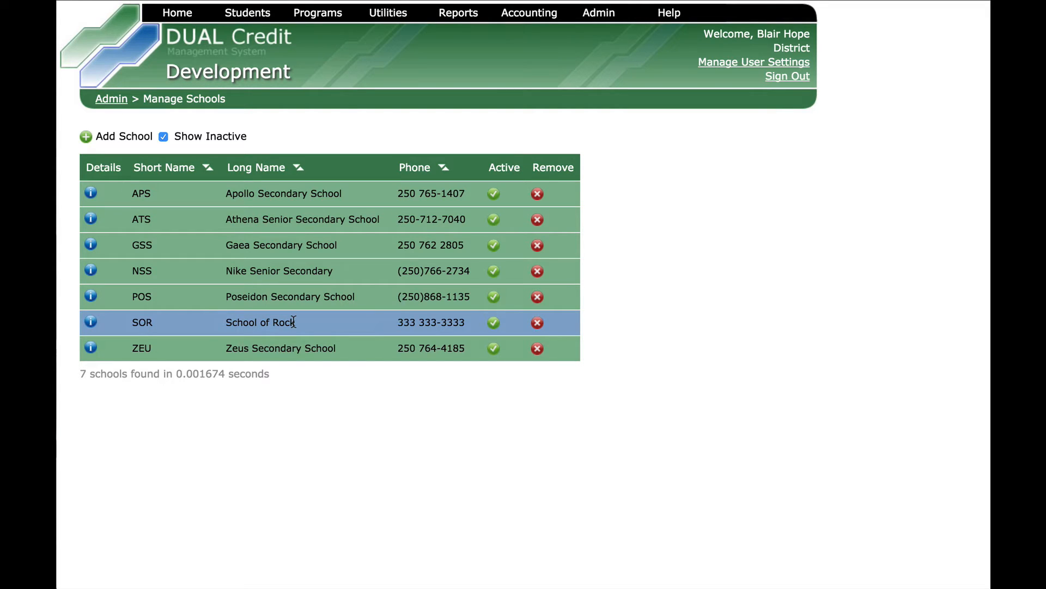
Remove School of Rock from the schools list, confirm the removal and hide inactive schools.
{"action": "left_click", "coordinate": [538, 325]}
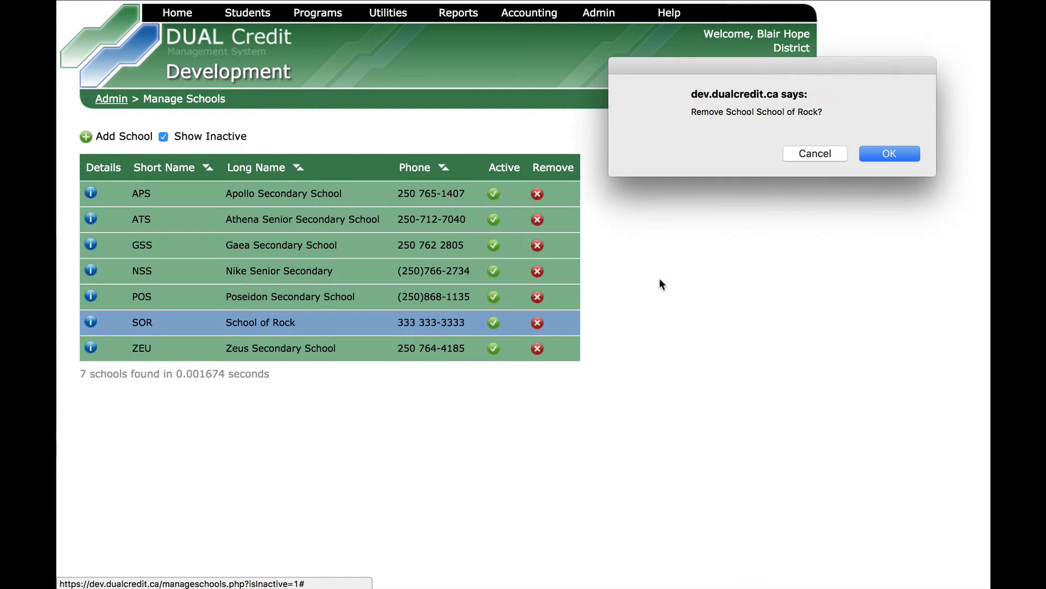
{"action": "left_click", "coordinate": [898, 152]}
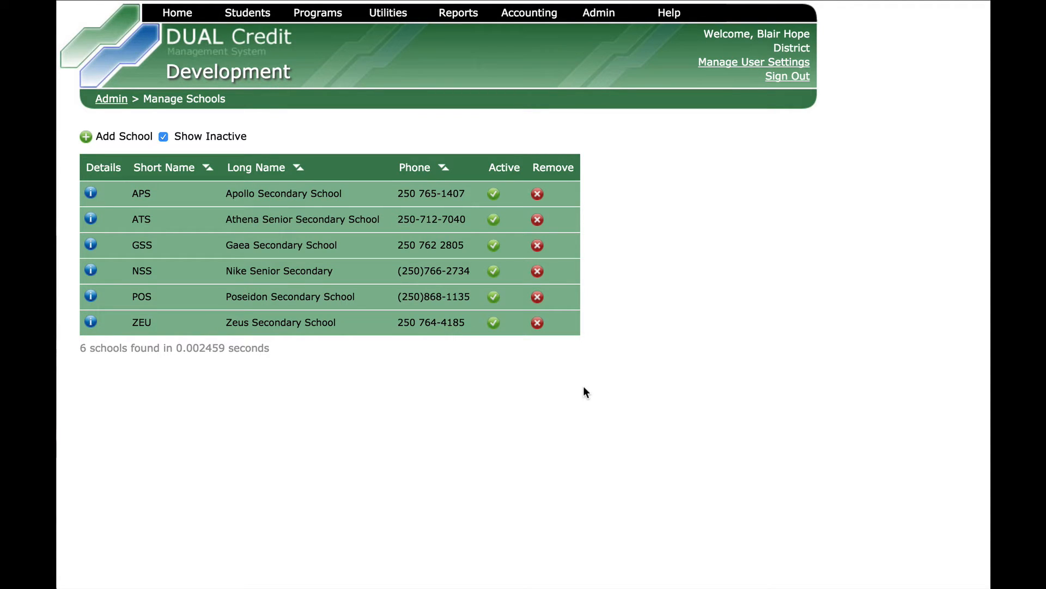
{"action": "left_click", "coordinate": [163, 136]}
Open the provider management list to review the existing training providers.
{"action": "mouse_move", "coordinate": [600, 14]}
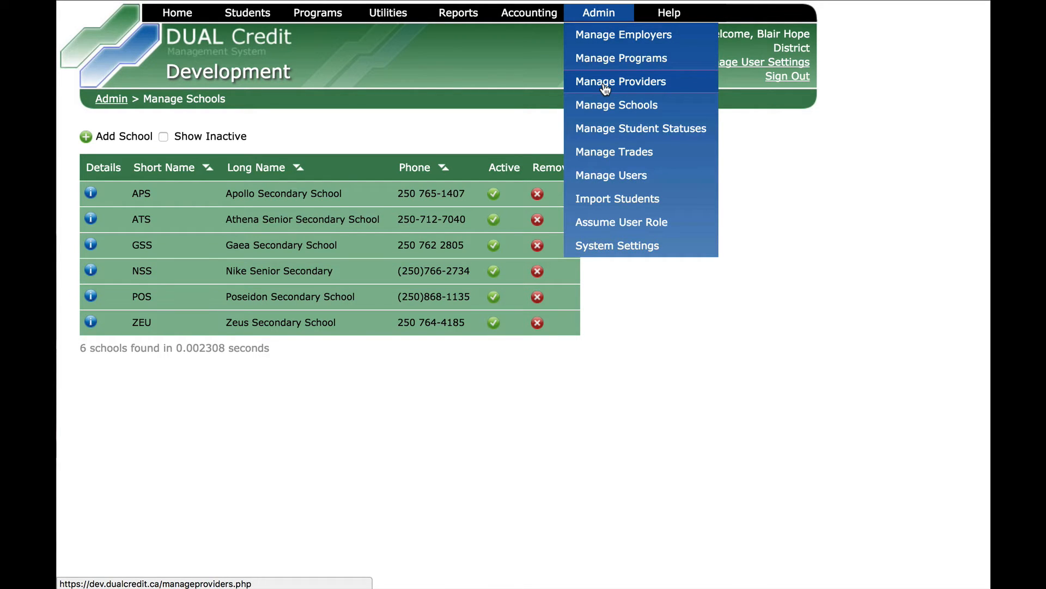
{"action": "left_click", "coordinate": [605, 84]}
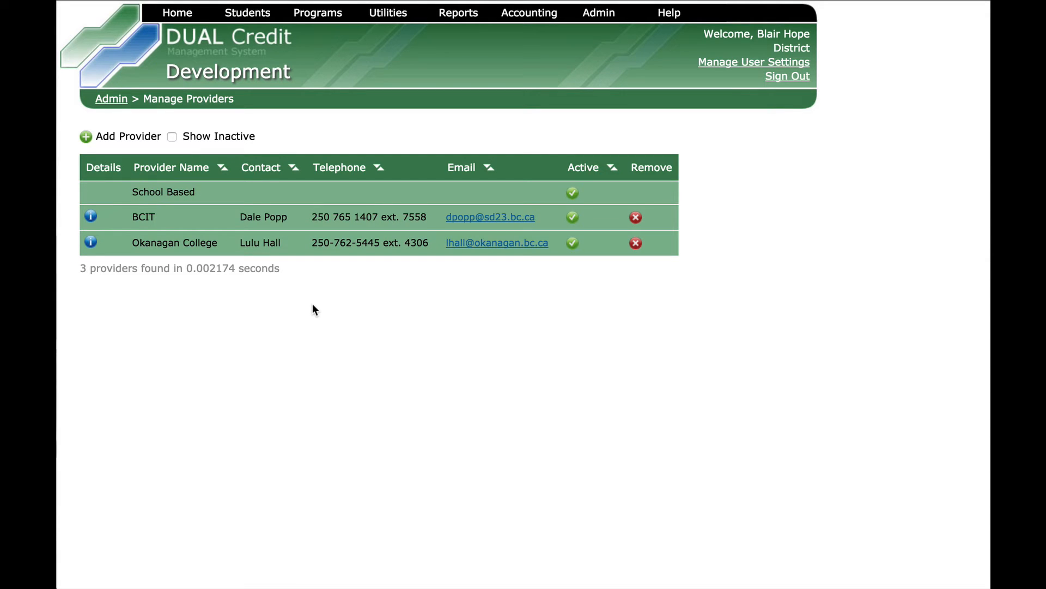
Open the trade management list and view the ITA details page for Aircraft Maintenance Technician.
{"action": "mouse_move", "coordinate": [599, 14]}
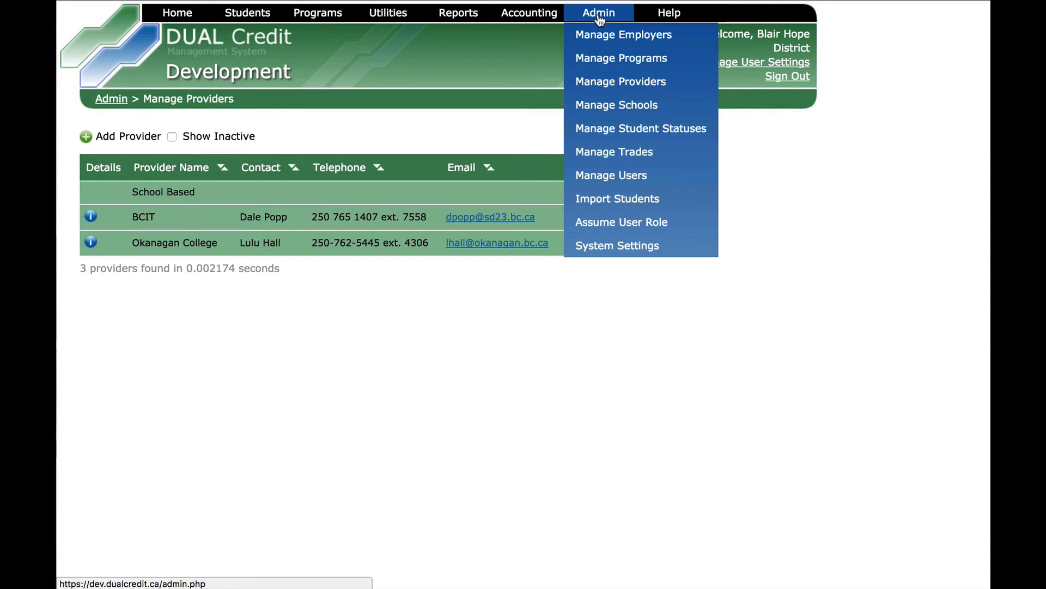
{"action": "left_click", "coordinate": [593, 157]}
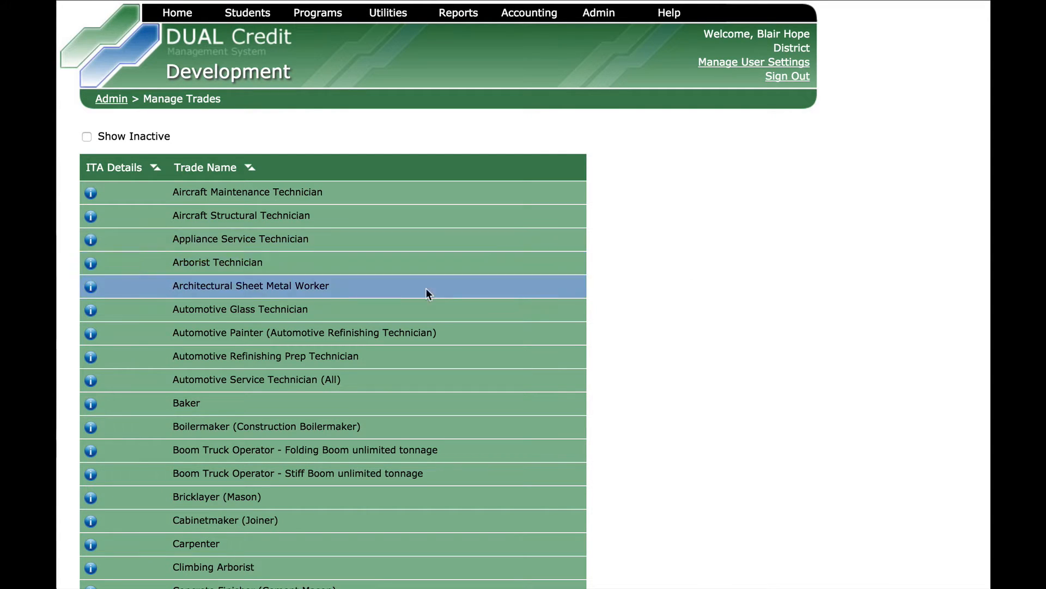
{"action": "scroll", "coordinate": [282, 274], "scroll_direction": "down", "scroll_amount": 1}
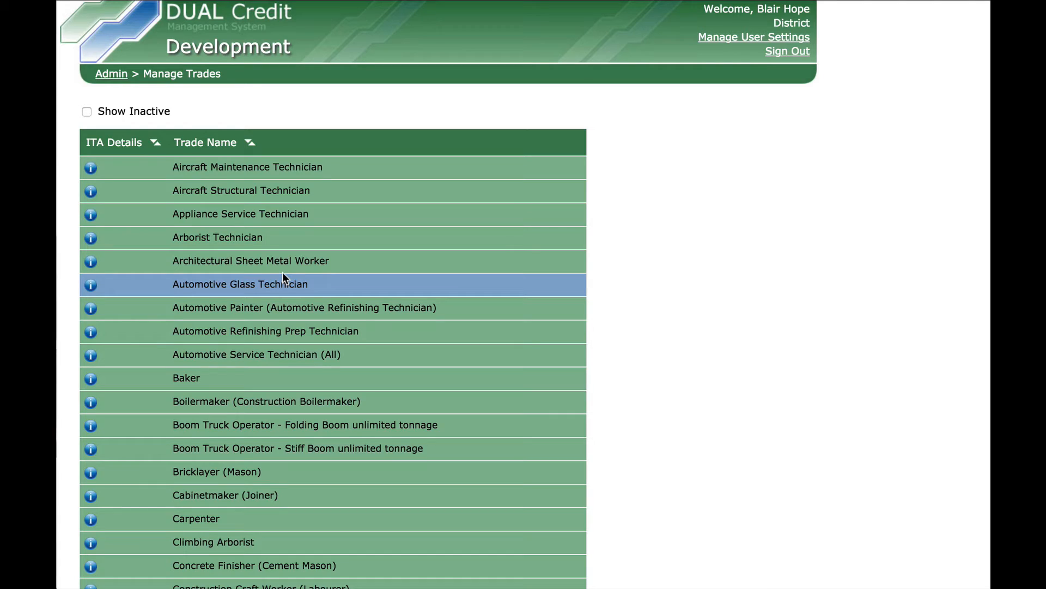
{"action": "left_click", "coordinate": [91, 167]}
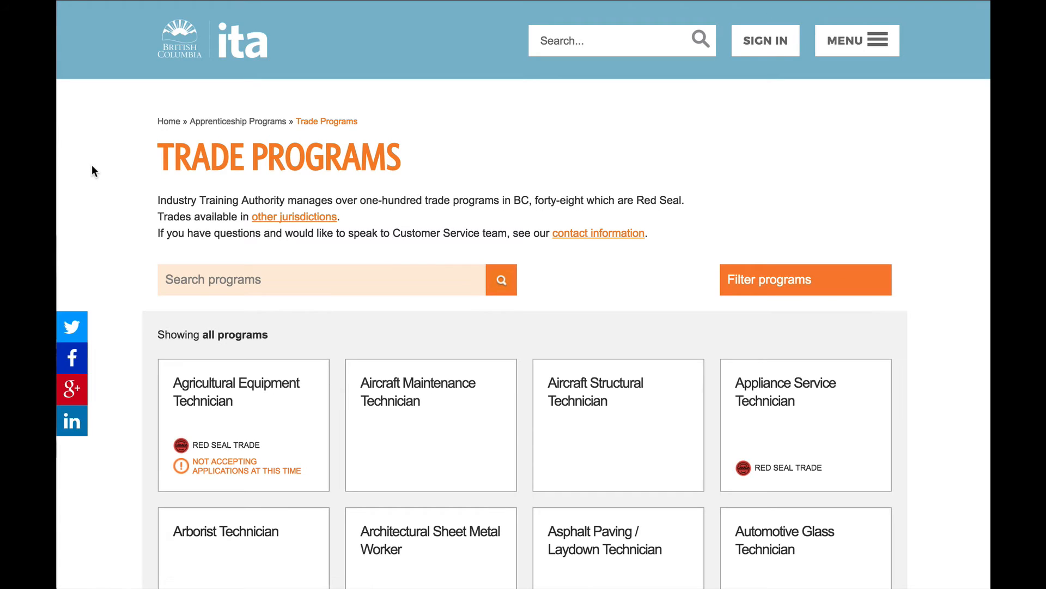
{"action": "scroll", "coordinate": [92, 164], "scroll_direction": "down", "scroll_amount": 1}
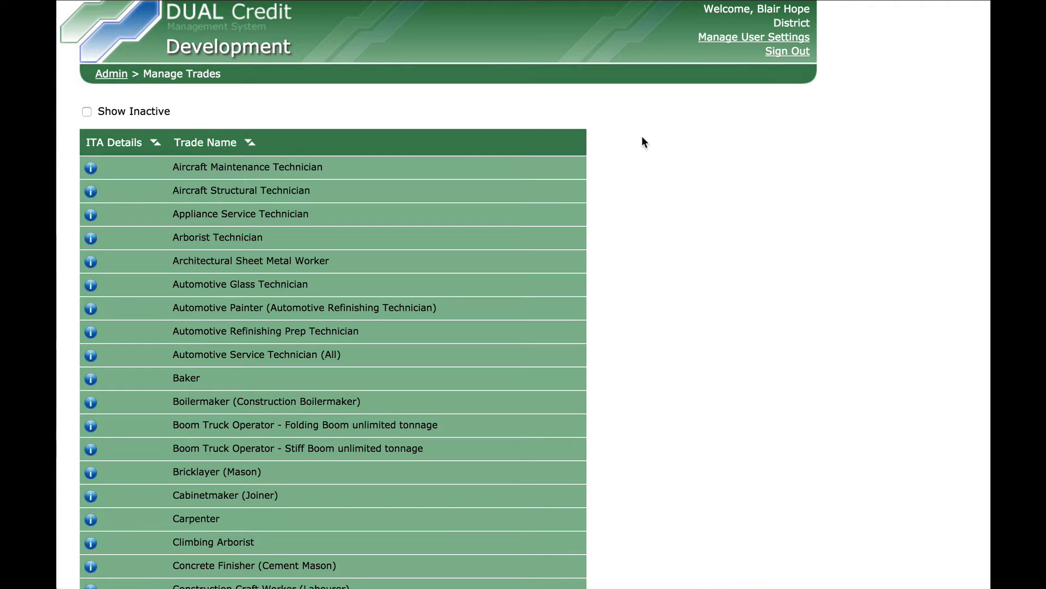
Open the program management list and view the details of the Aircraft Maintenance Engineer - Mechanic program.
{"action": "scroll", "coordinate": [668, 235], "scroll_direction": "up", "scroll_amount": 1}
{"action": "mouse_move", "coordinate": [598, 12]}
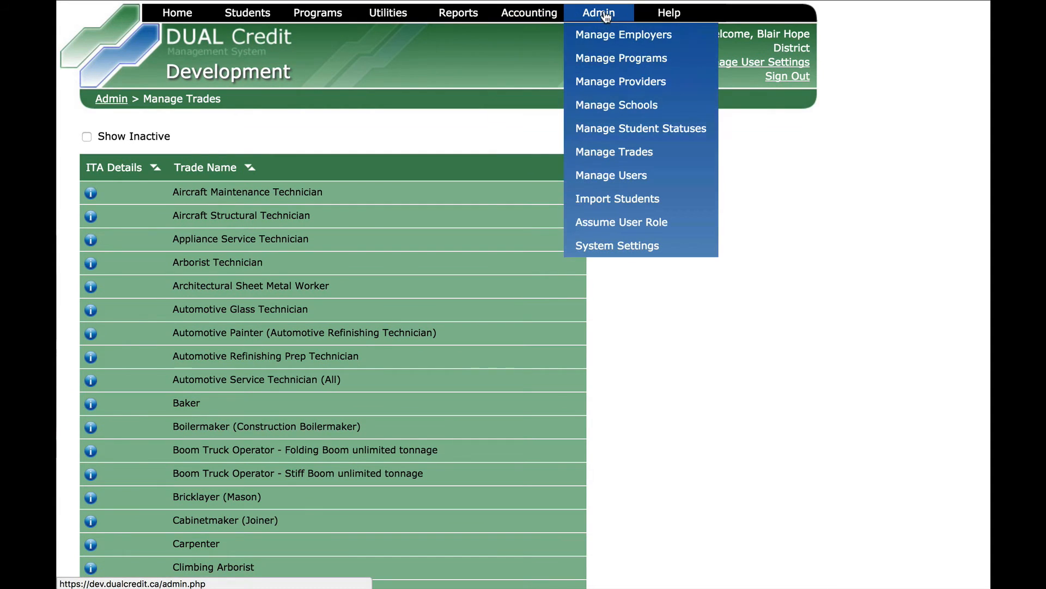
{"action": "left_click", "coordinate": [615, 58]}
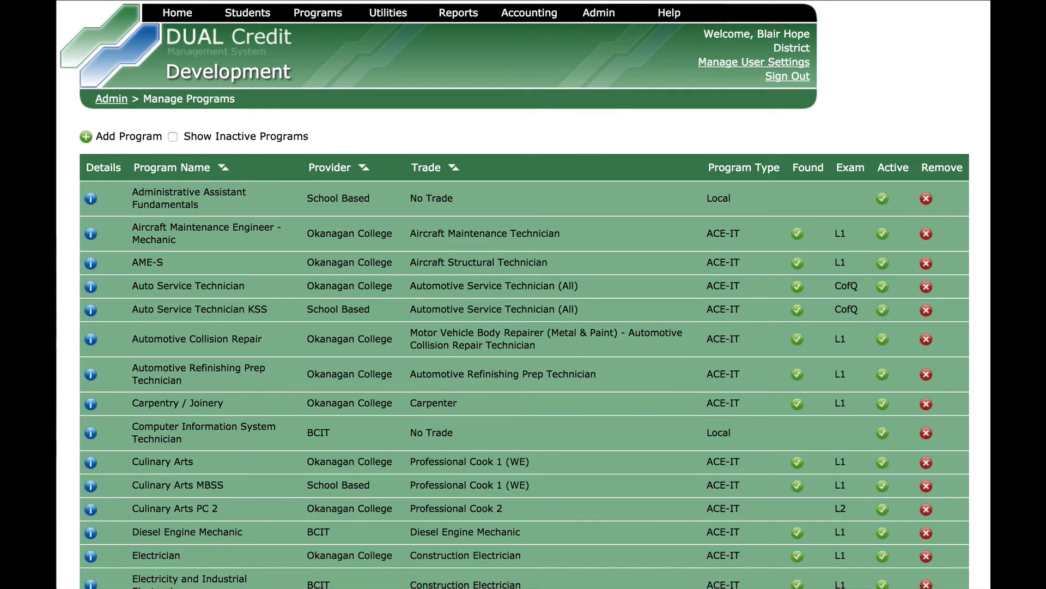
{"action": "left_click", "coordinate": [572, 397]}
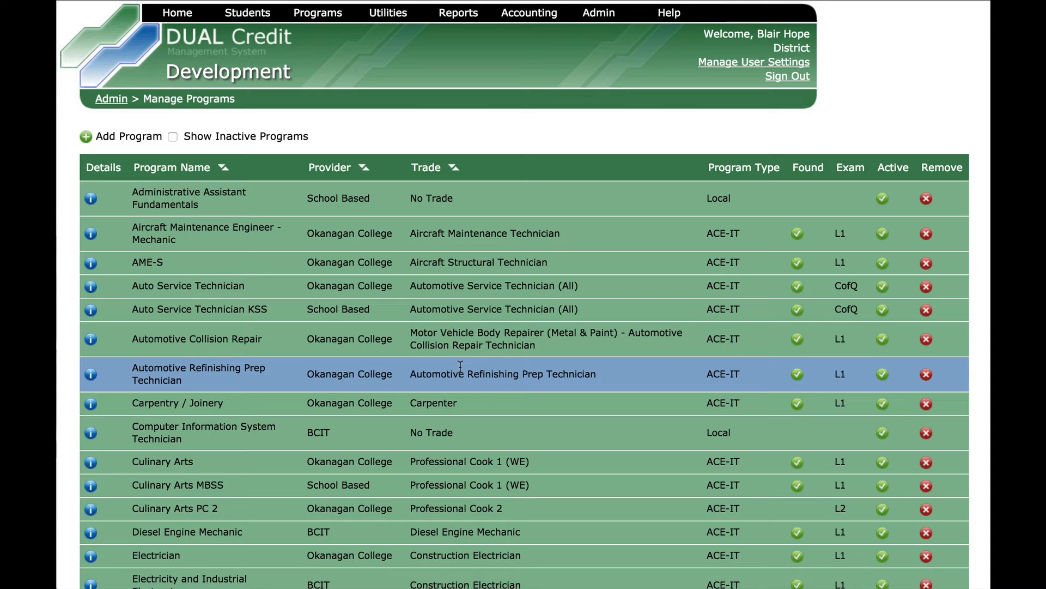
{"action": "left_click", "coordinate": [91, 235]}
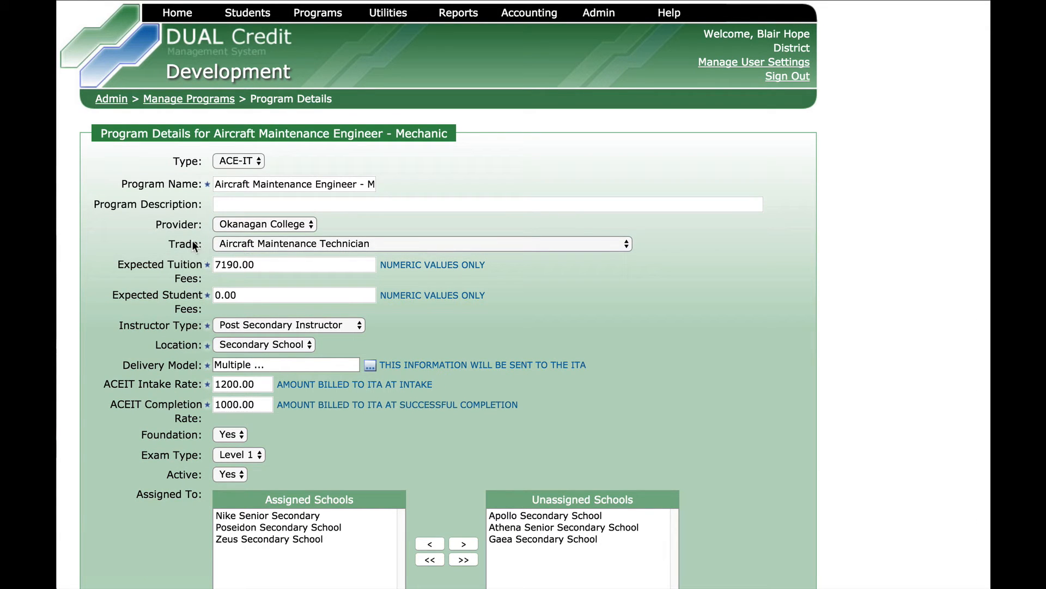
Review the program's delivery model choices, ACEIT intake and completion rates, and exam type options without changing them.
{"action": "scroll", "coordinate": [204, 238], "scroll_direction": "down", "scroll_amount": 2}
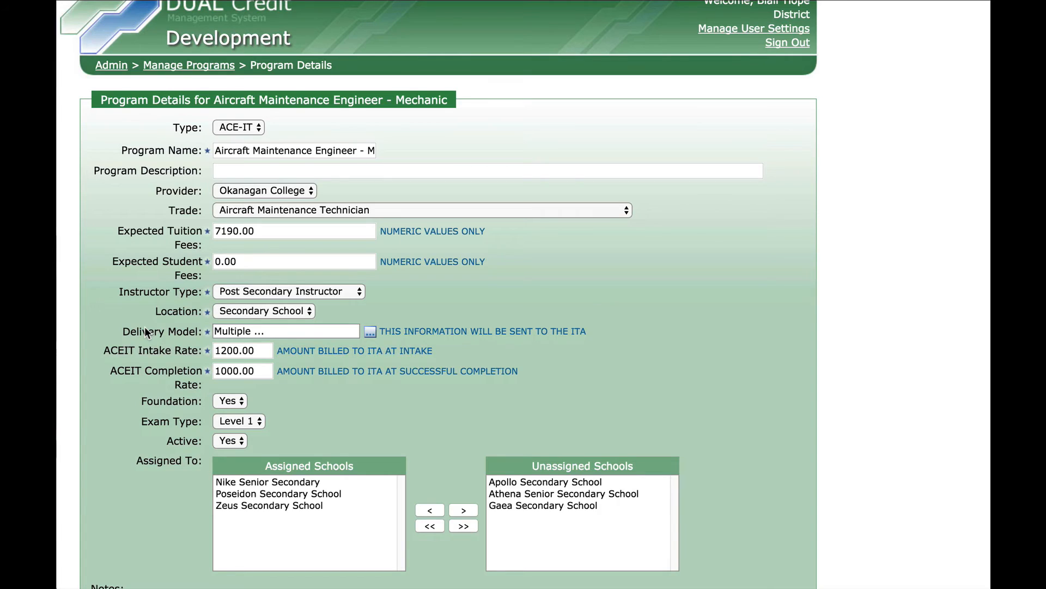
{"action": "left_click", "coordinate": [249, 330]}
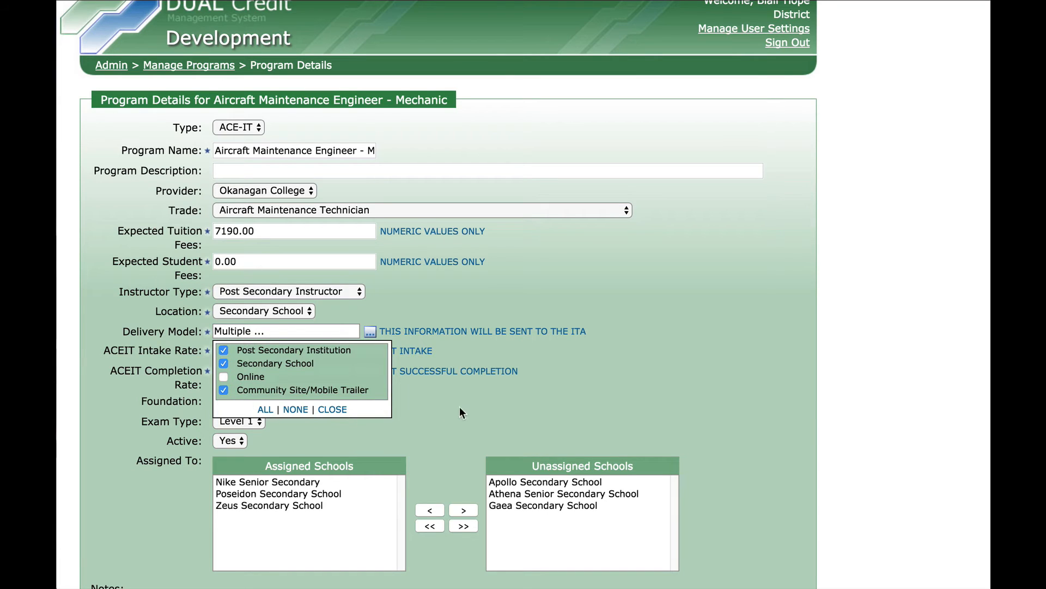
{"action": "left_click", "coordinate": [334, 408]}
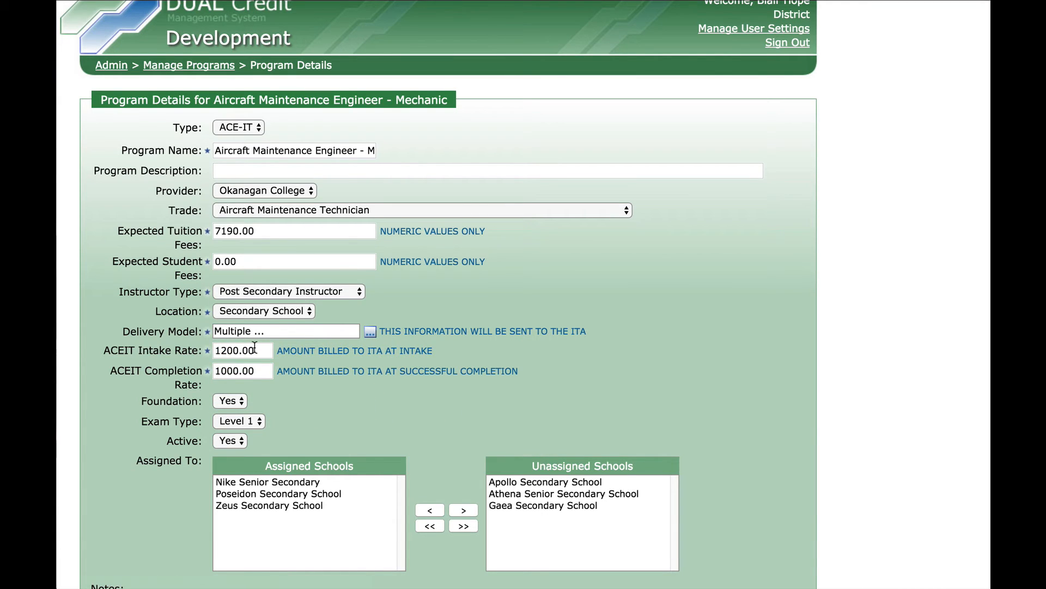
{"action": "left_click_drag", "start_coordinate": [261, 350], "coordinate": [222, 353]}
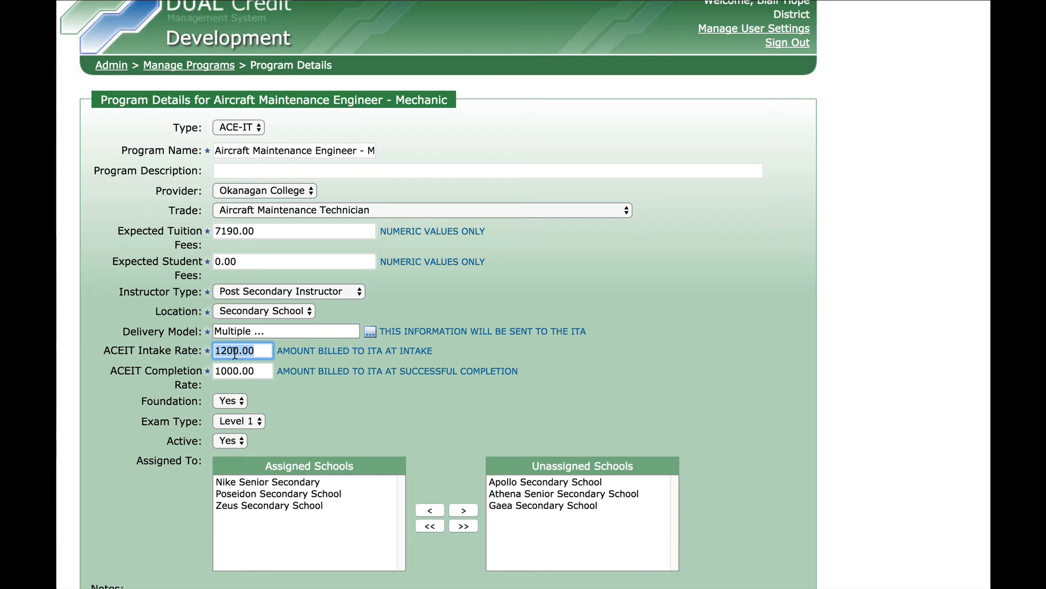
{"action": "left_click", "coordinate": [256, 370]}
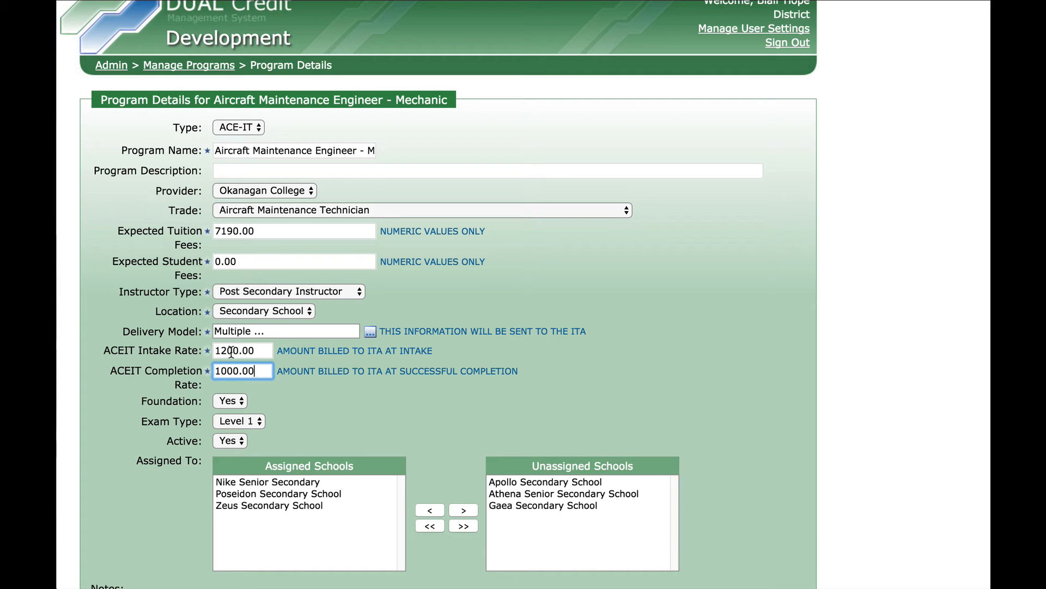
{"action": "scroll", "coordinate": [287, 367], "scroll_direction": "down", "scroll_amount": 5}
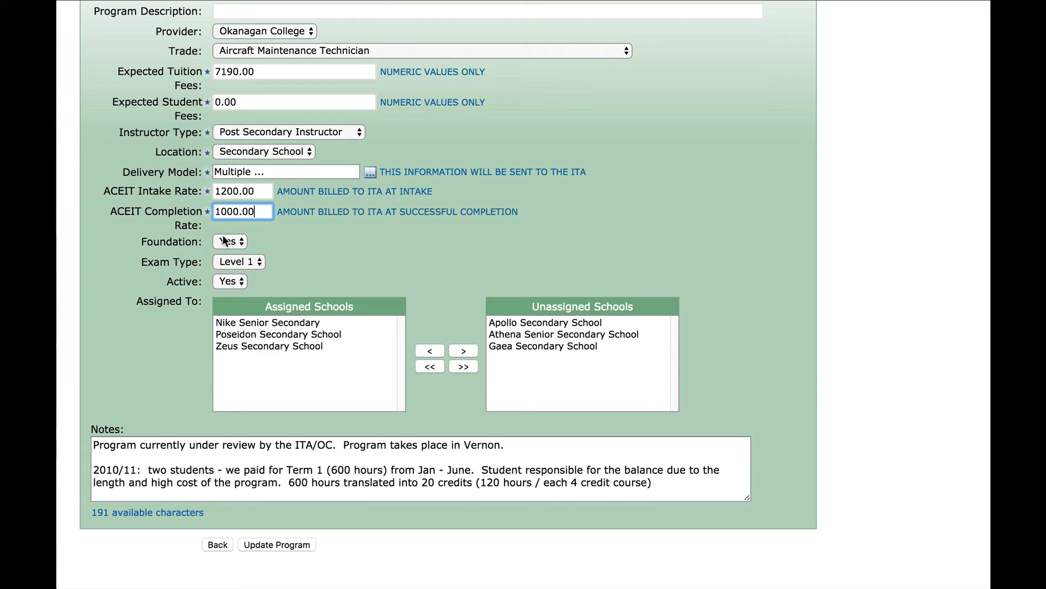
{"action": "left_click", "coordinate": [248, 263]}
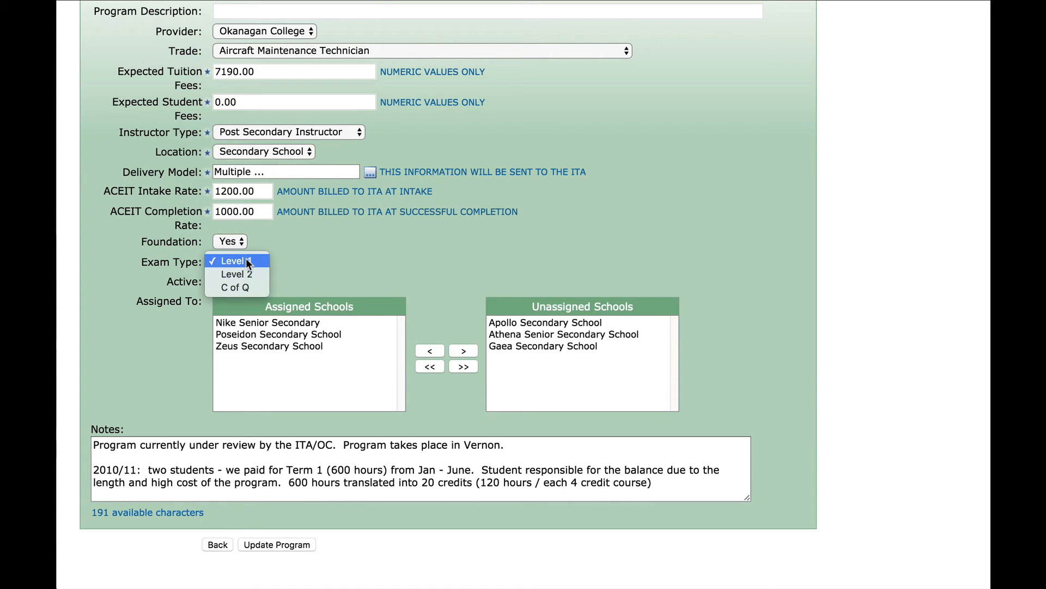
{"action": "left_click", "coordinate": [302, 260]}
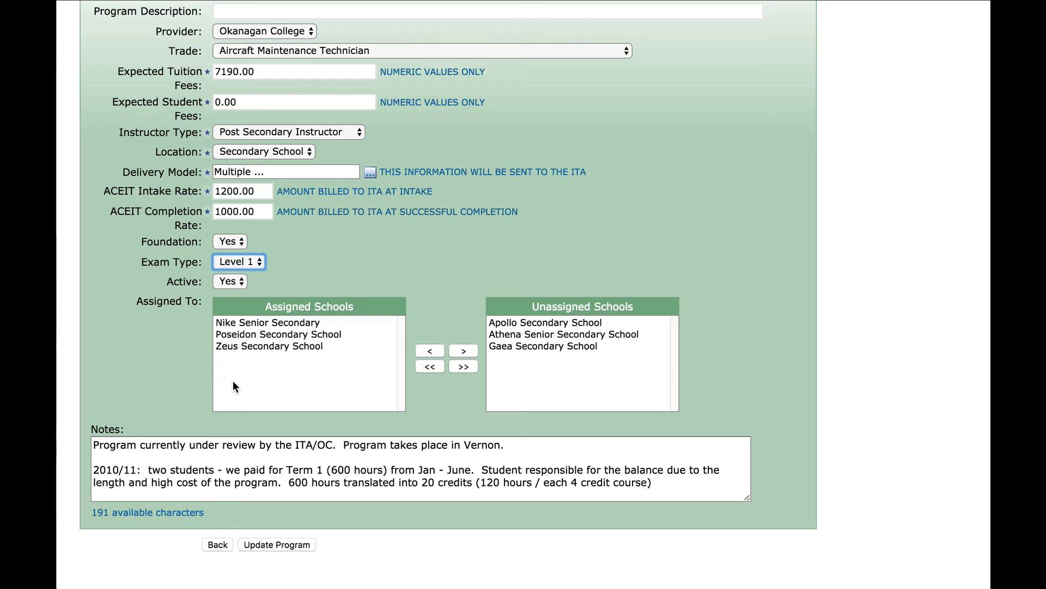
Assign all schools to the program, and unassign Athena Senior Secondary School and Apollo Secondary School.
{"action": "left_click", "coordinate": [427, 366]}
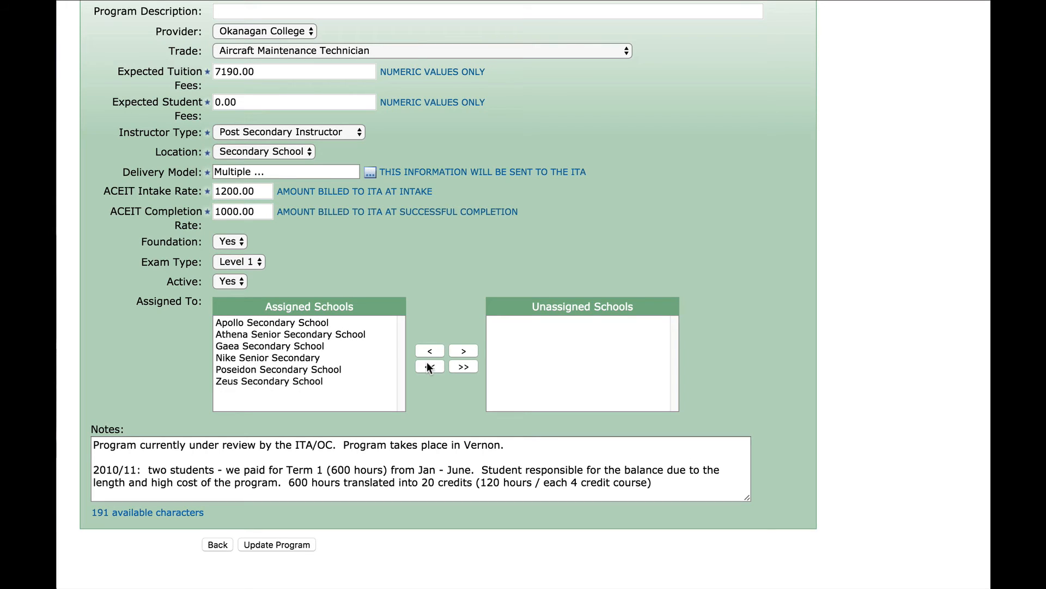
{"action": "left_click", "coordinate": [270, 335]}
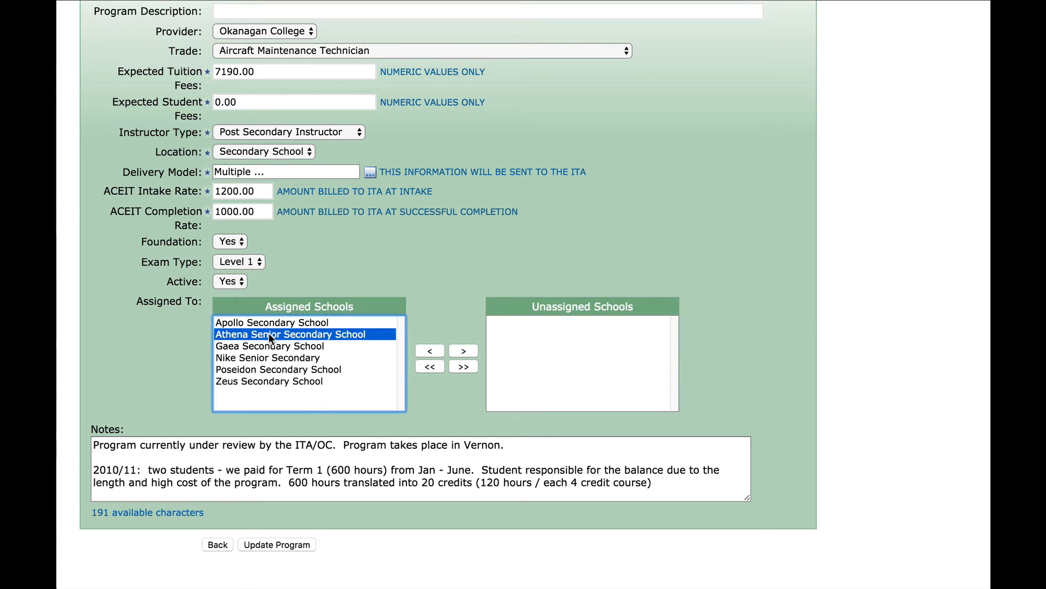
{"action": "left_click", "coordinate": [464, 351]}
{"action": "left_click", "coordinate": [306, 324]}
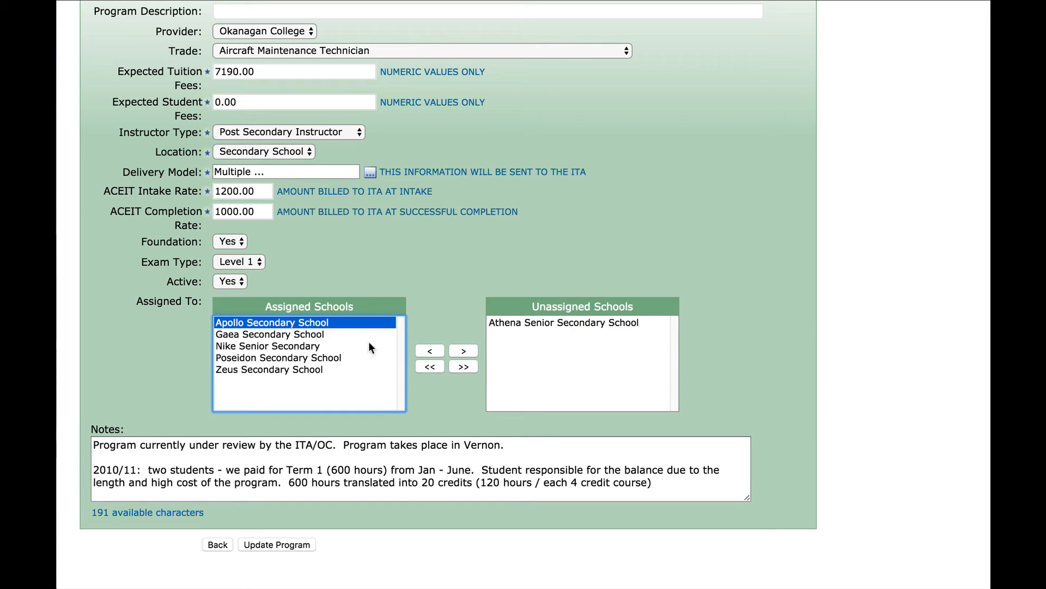
{"action": "left_click", "coordinate": [464, 351]}
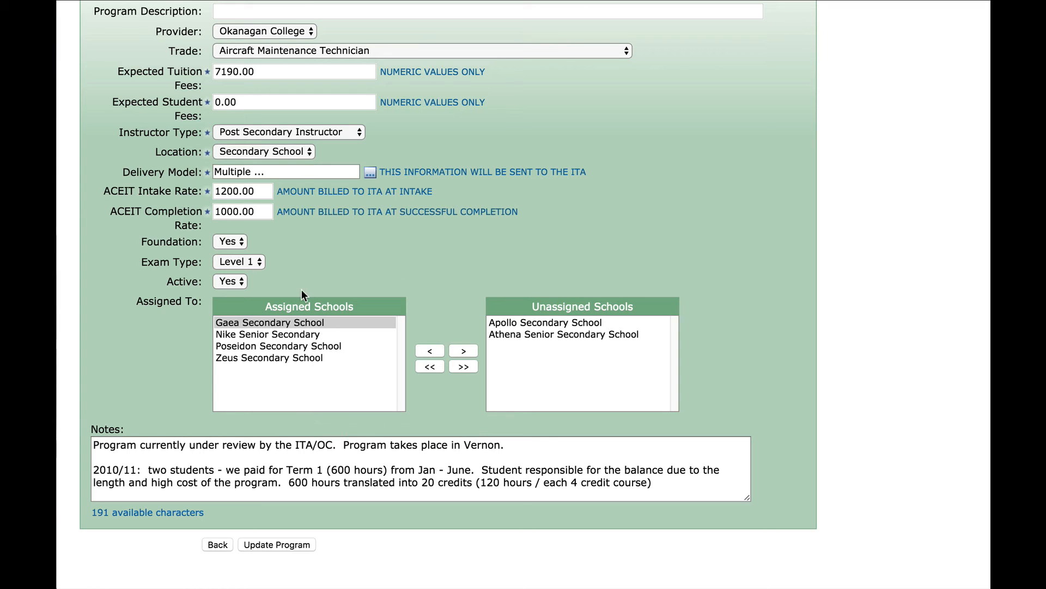
Assign all the schools to the Aircraft Maintenance Engineer - Mechanic program and save the program update.
{"action": "left_click", "coordinate": [433, 362]}
{"action": "scroll", "coordinate": [434, 361], "scroll_direction": "down", "scroll_amount": 1}
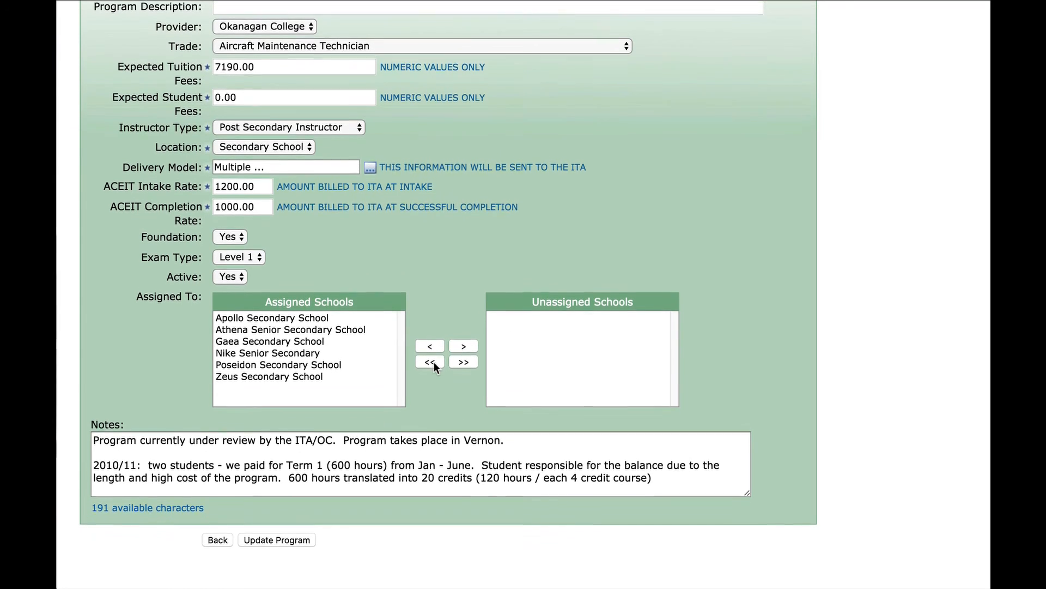
{"action": "scroll", "coordinate": [335, 417], "scroll_direction": "up", "scroll_amount": 1}
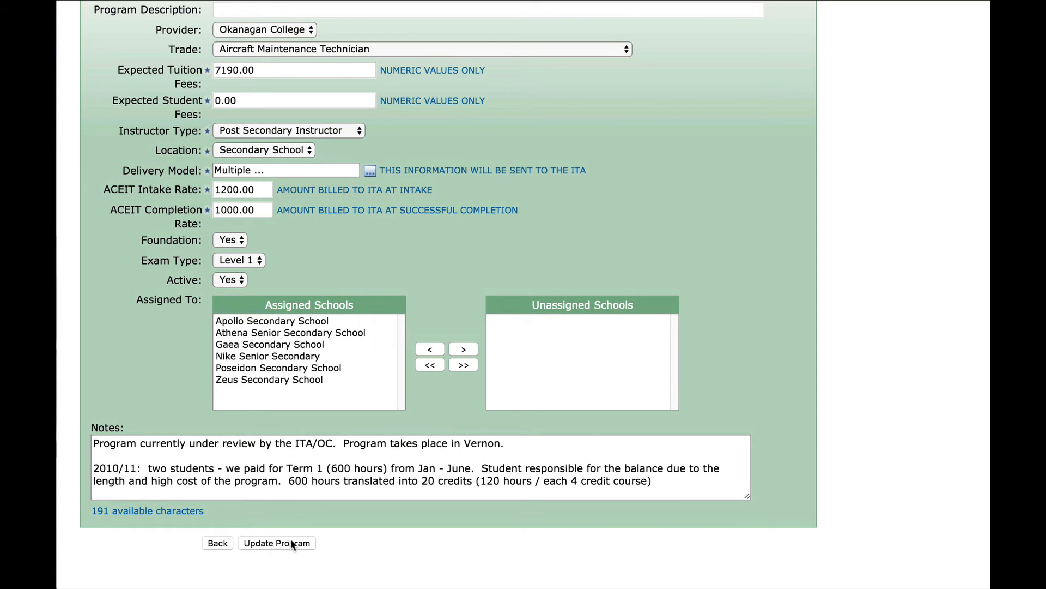
{"action": "left_click", "coordinate": [292, 542]}
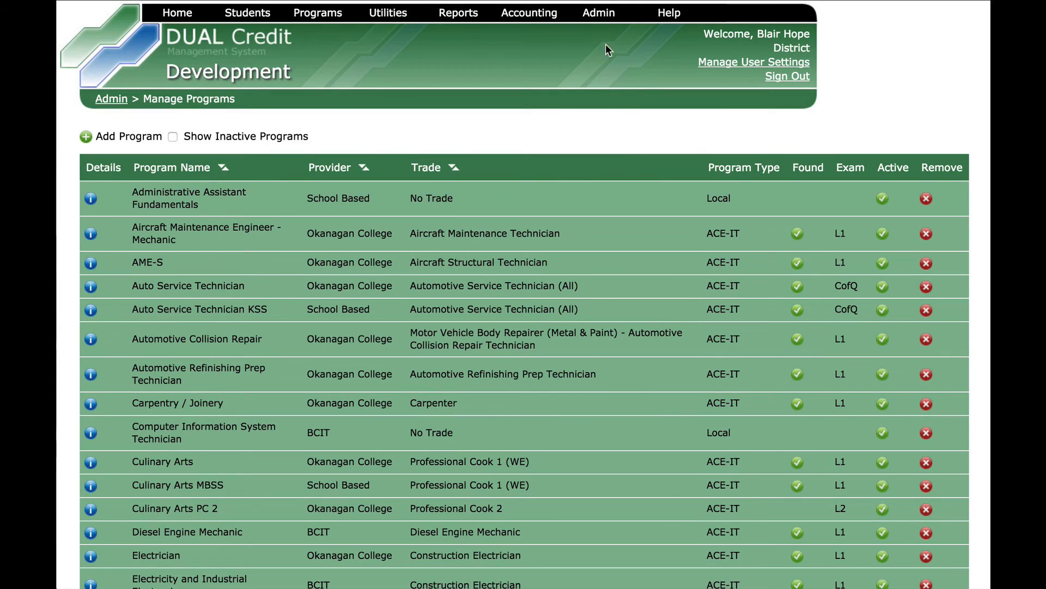
Follow the home page's system alert to the program list and open the details of the Inboard/Outboard Mechanic program.
{"action": "mouse_move", "coordinate": [599, 12]}
{"action": "left_click", "coordinate": [179, 17]}
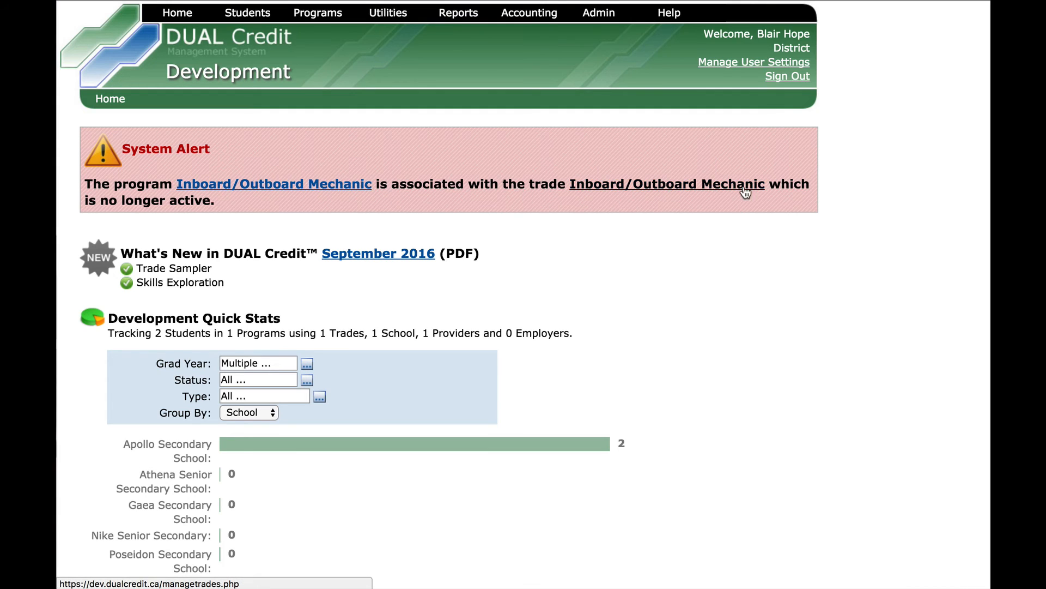
{"action": "left_click", "coordinate": [281, 186]}
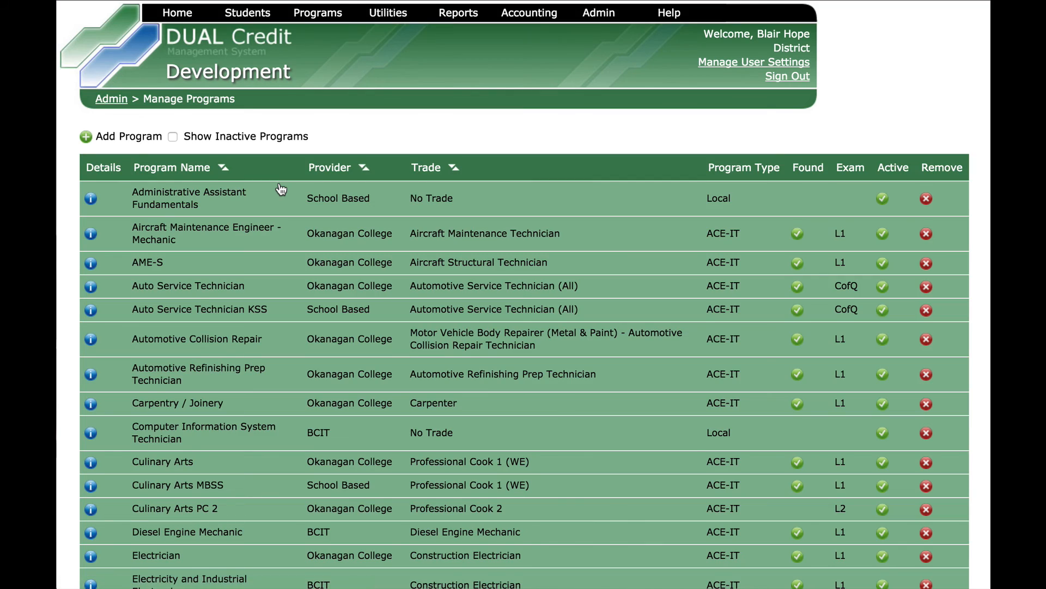
{"action": "scroll", "coordinate": [281, 189], "scroll_direction": "down", "scroll_amount": 8}
{"action": "scroll", "coordinate": [281, 189], "scroll_direction": "down", "scroll_amount": 2}
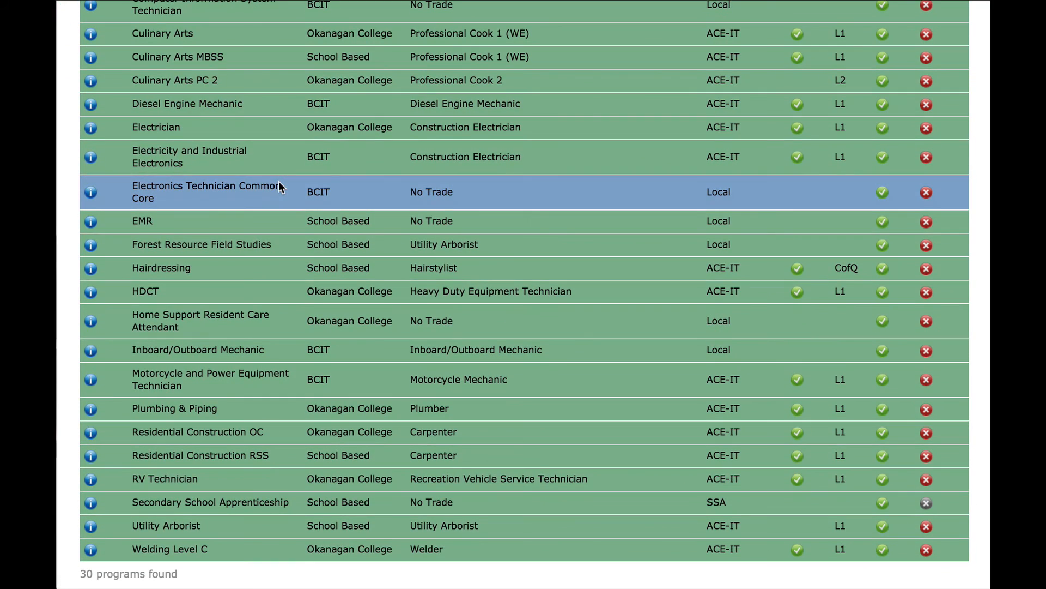
{"action": "left_click", "coordinate": [91, 351]}
Update the program with the Marine Mechanical Technician trade and all schools assigned, and return to the home page.
{"action": "left_click", "coordinate": [282, 241]}
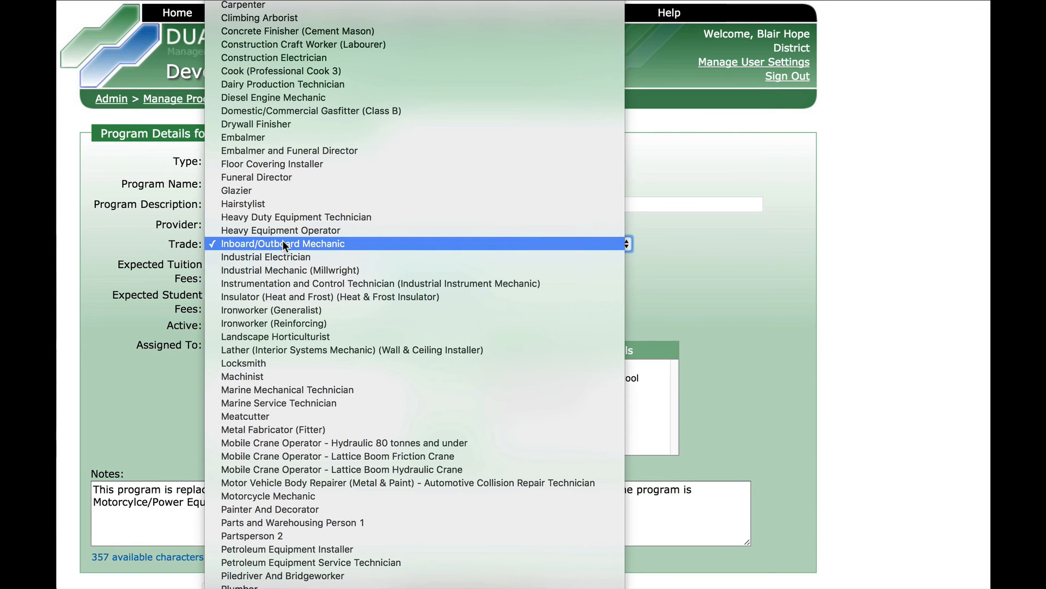
{"action": "left_click", "coordinate": [313, 388]}
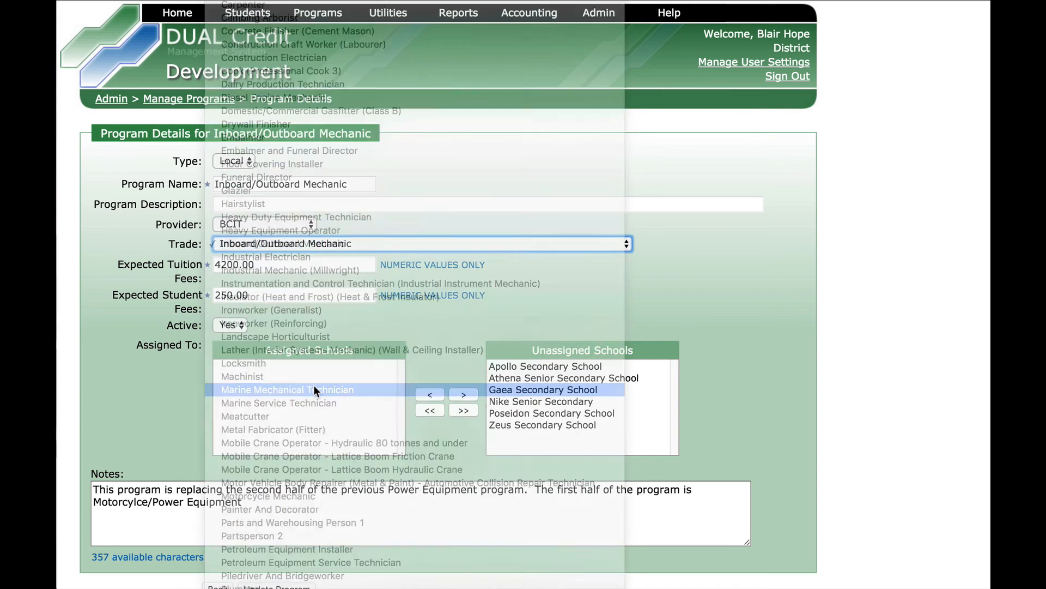
{"action": "left_click", "coordinate": [428, 413]}
{"action": "scroll", "coordinate": [319, 443], "scroll_direction": "down", "scroll_amount": 2}
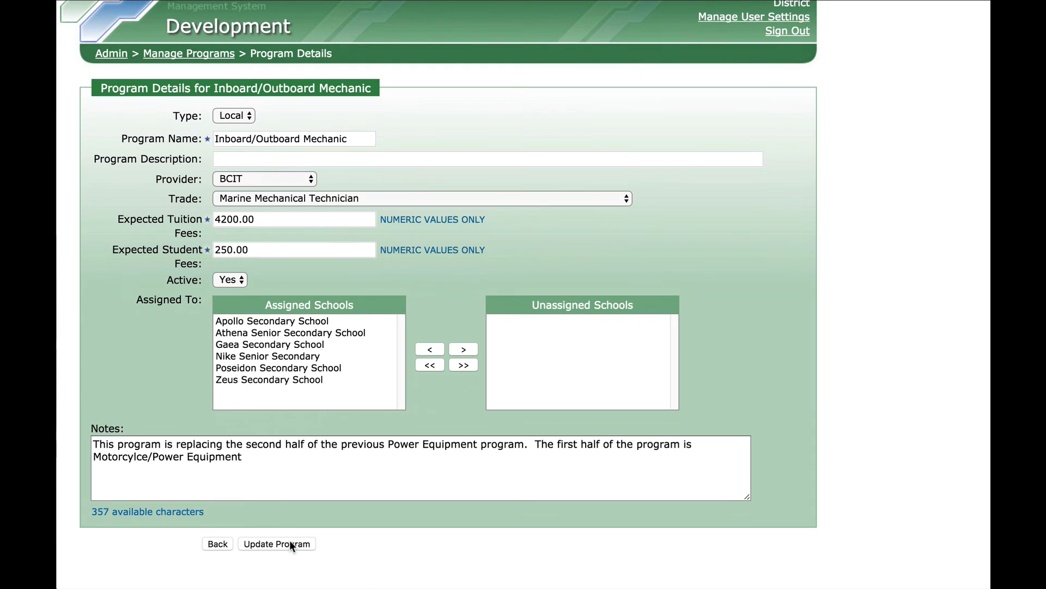
{"action": "left_click", "coordinate": [289, 540]}
{"action": "left_click", "coordinate": [178, 14]}
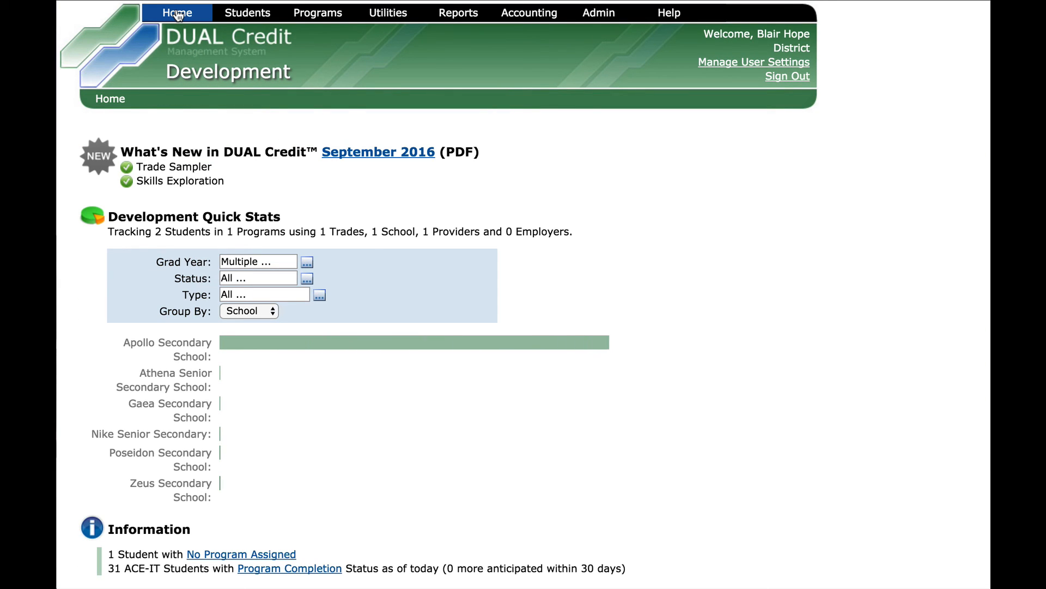
Open the employer management list and look through the existing employers.
{"action": "mouse_move", "coordinate": [607, 15]}
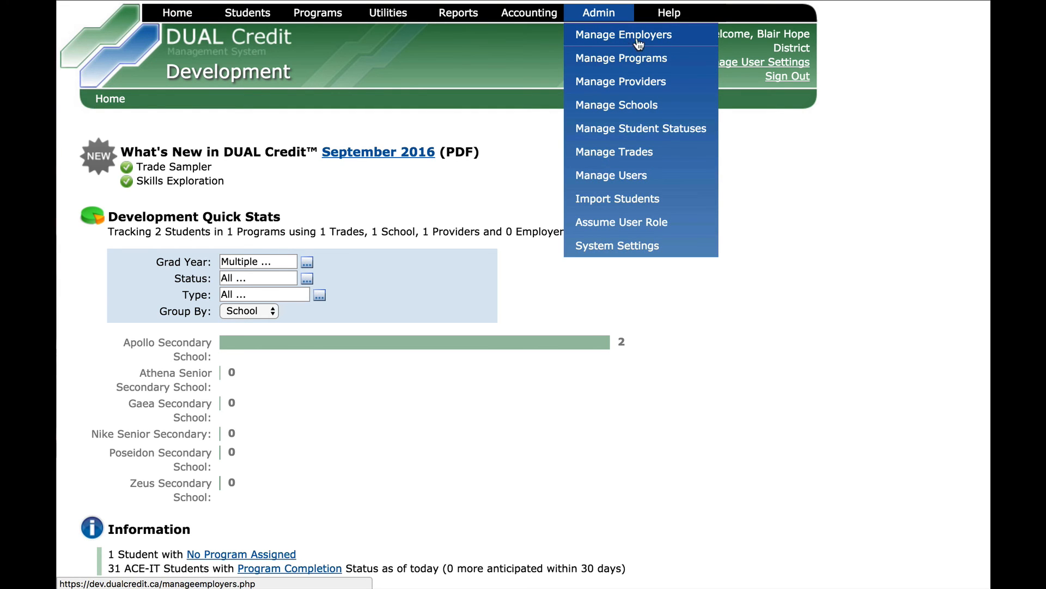
{"action": "left_click", "coordinate": [689, 37]}
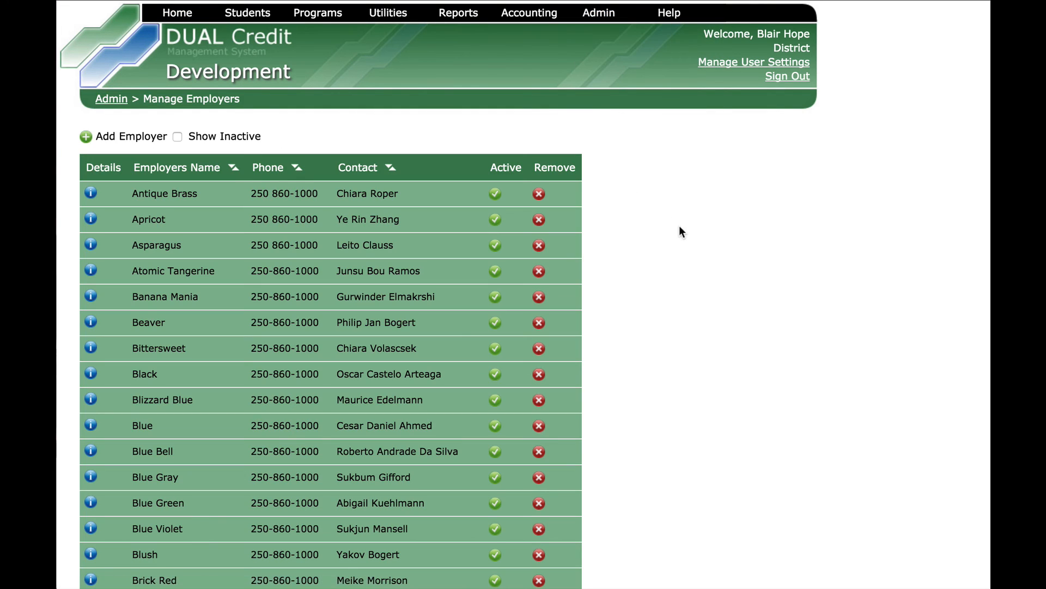
{"action": "scroll", "coordinate": [681, 244], "scroll_direction": "down", "scroll_amount": 1}
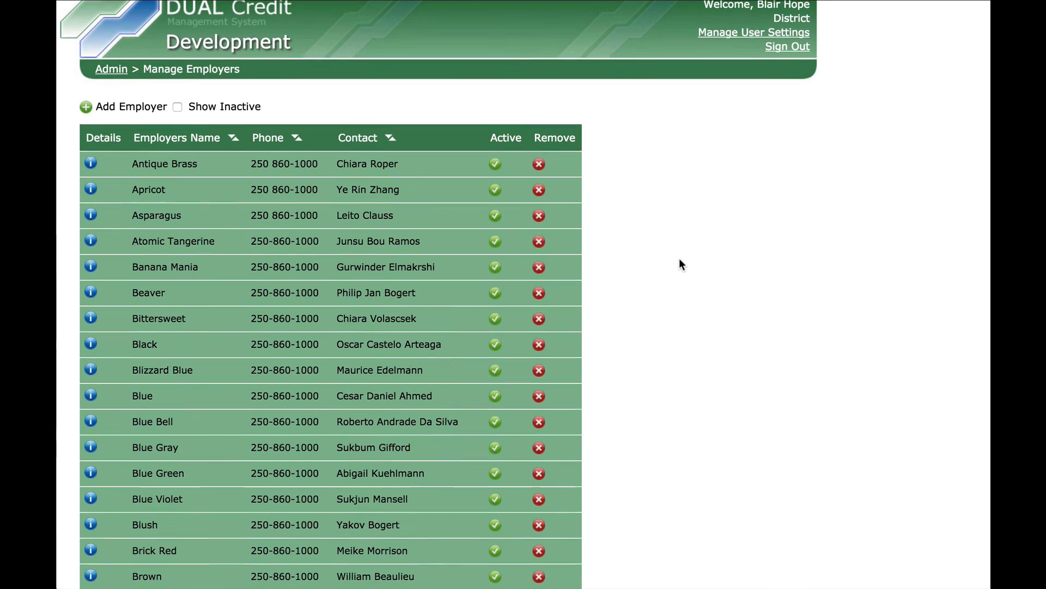
{"action": "scroll", "coordinate": [680, 261], "scroll_direction": "down", "scroll_amount": 2}
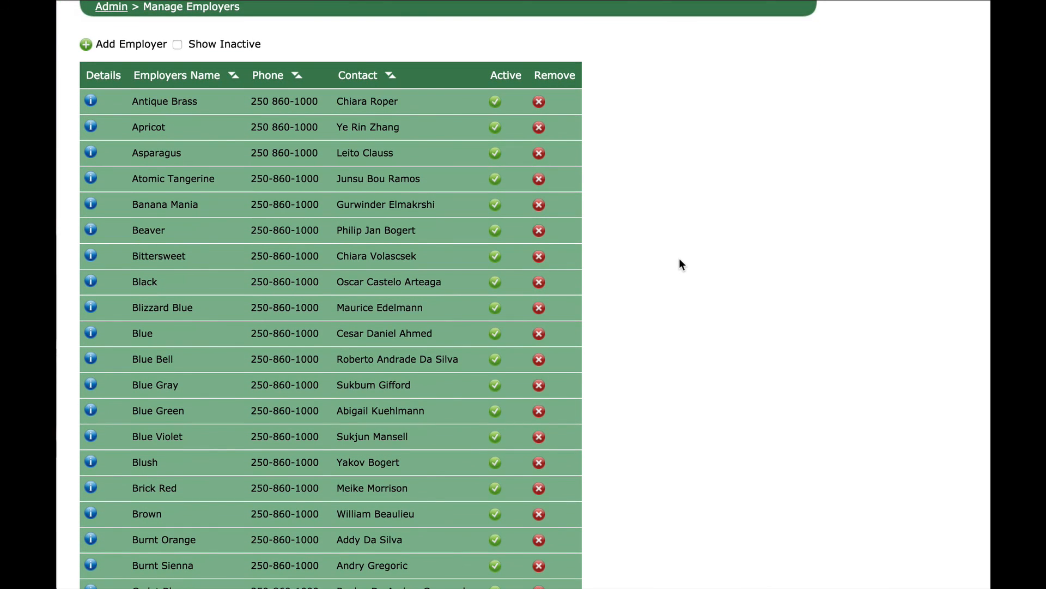
{"action": "scroll", "coordinate": [679, 260], "scroll_direction": "up", "scroll_amount": 1}
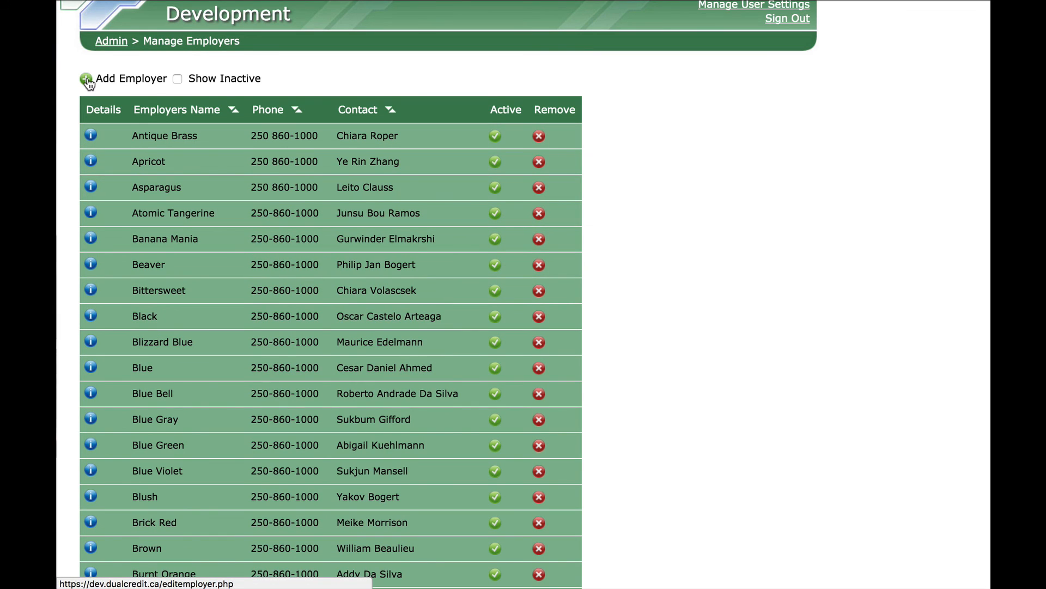
View the Antique Brass employer's details, examining its basic information, trade persons, documents and ITA Sponsor ID.
{"action": "left_click", "coordinate": [91, 136]}
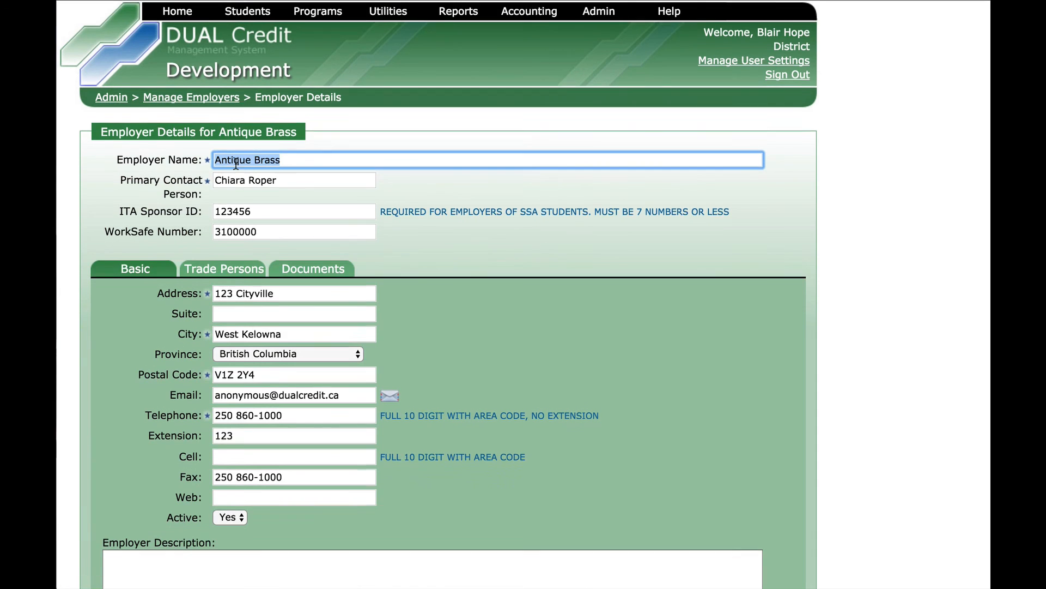
{"action": "scroll", "coordinate": [229, 202], "scroll_direction": "down", "scroll_amount": 1}
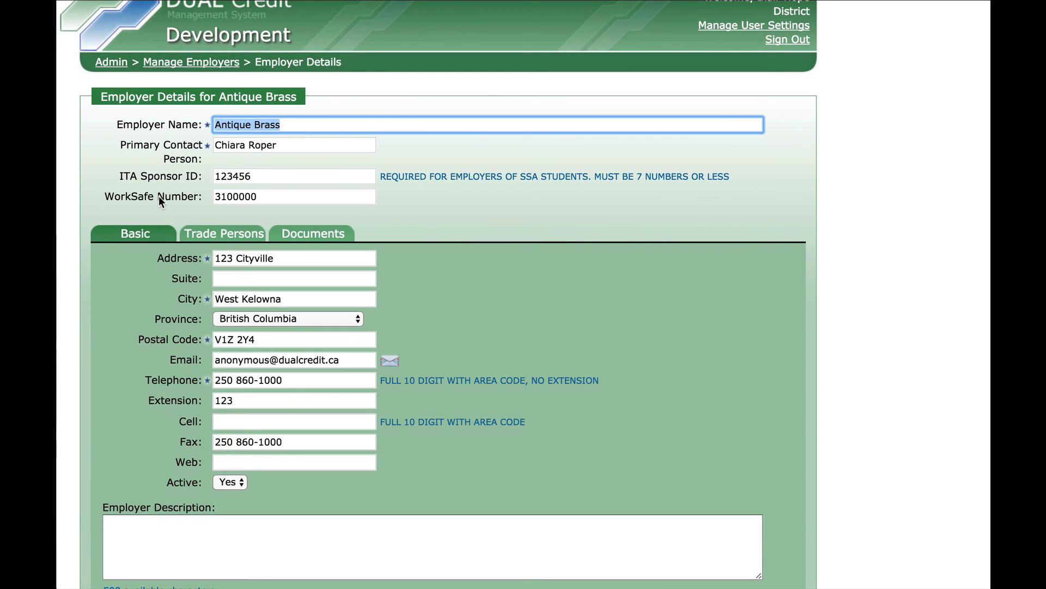
{"action": "left_click", "coordinate": [220, 238]}
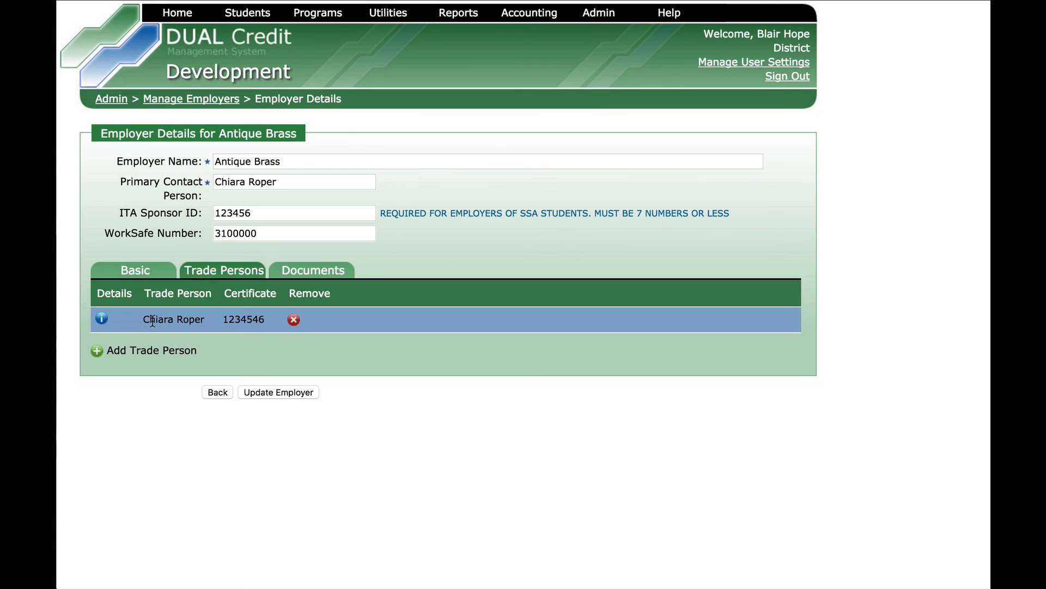
{"action": "left_click", "coordinate": [314, 272]}
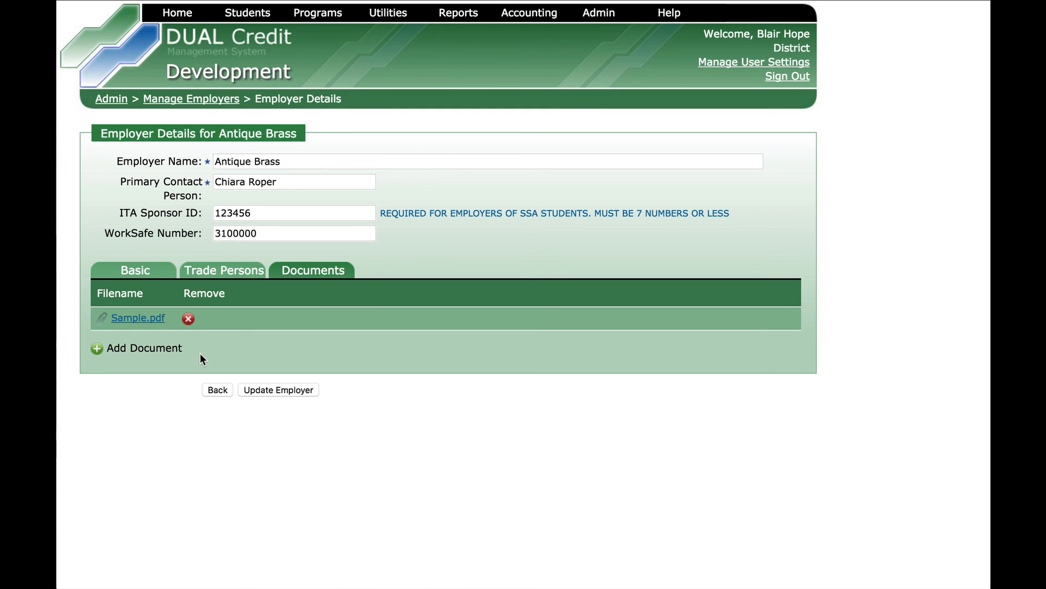
{"action": "left_click", "coordinate": [157, 275]}
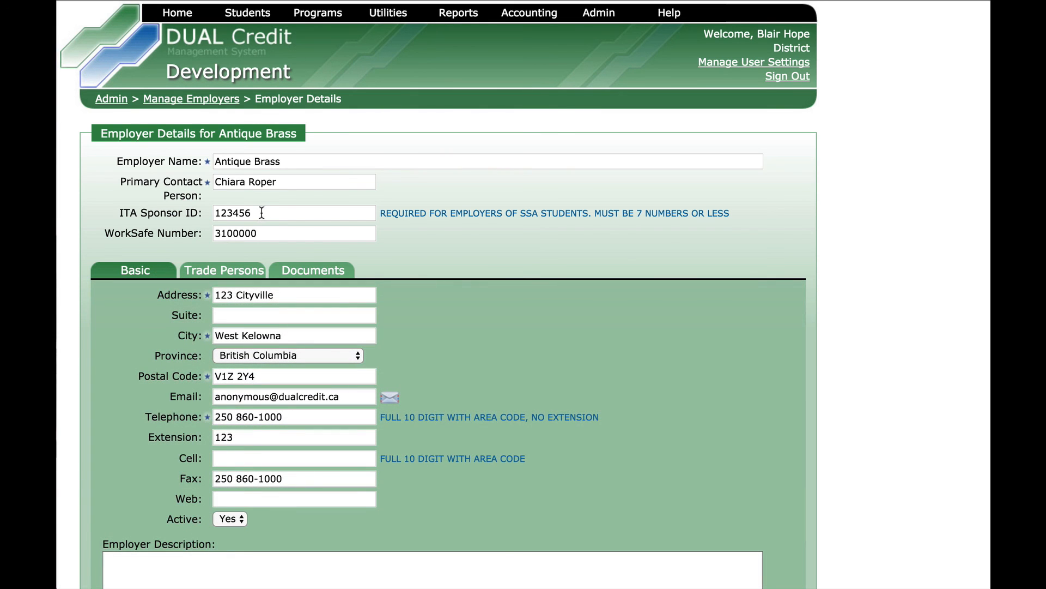
{"action": "double_click", "coordinate": [265, 212]}
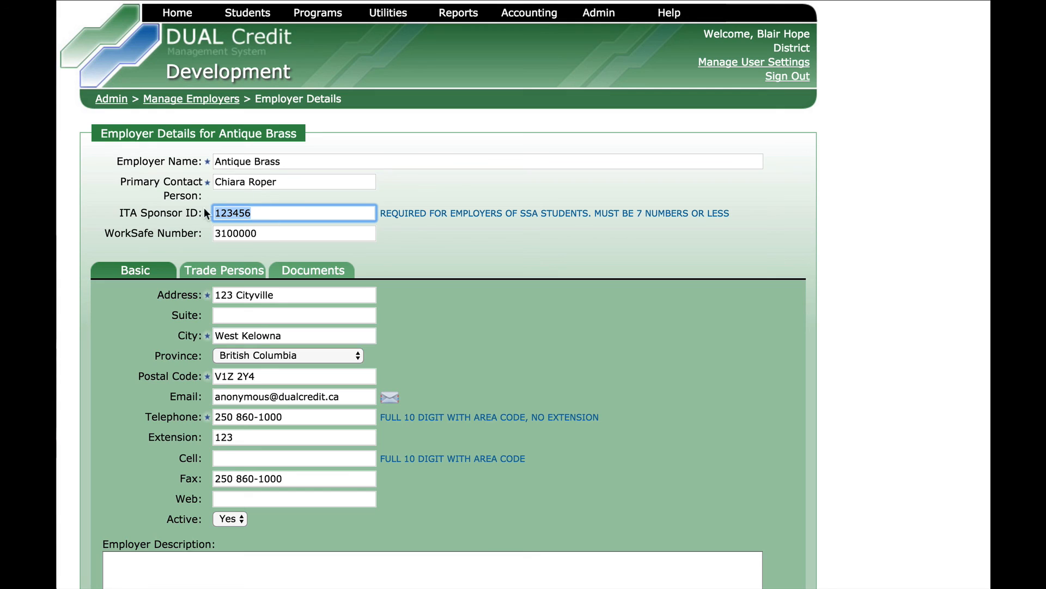
{"action": "left_click", "coordinate": [271, 214]}
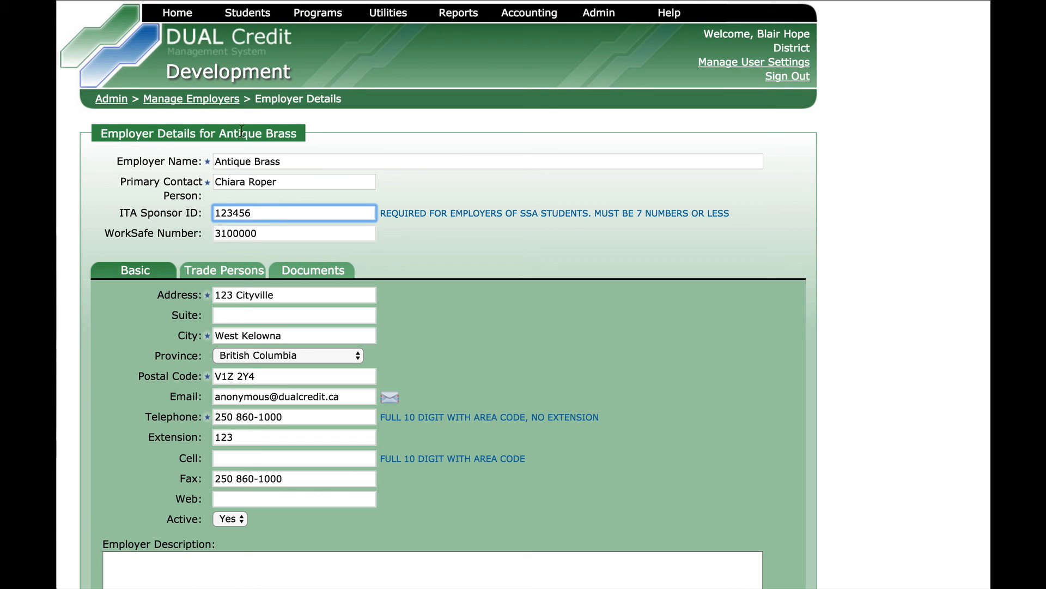